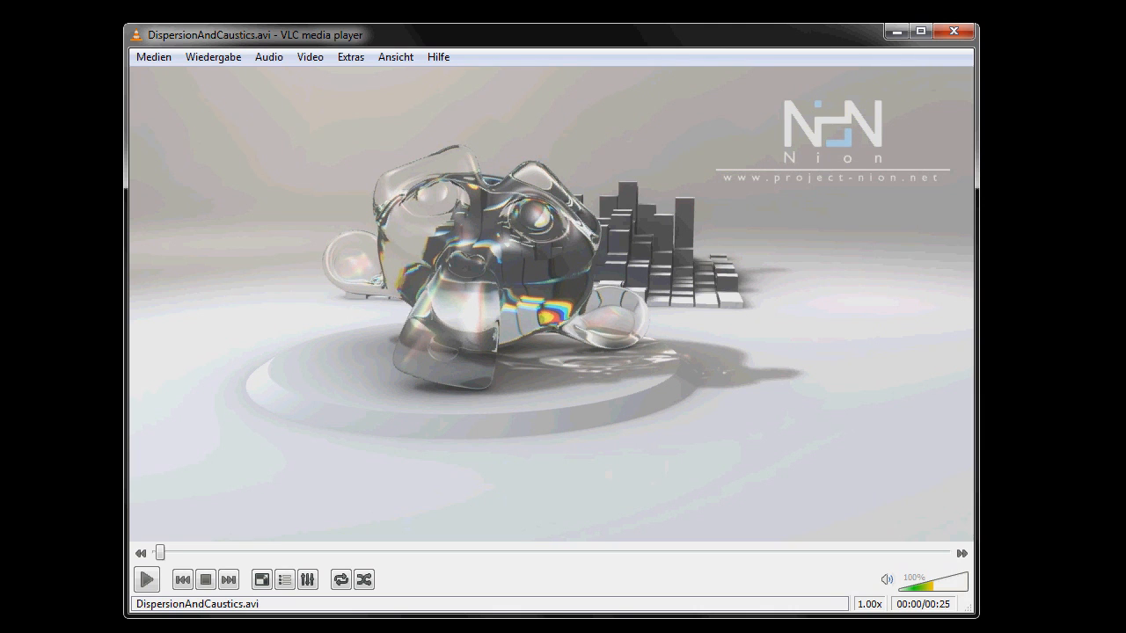
# Play the DispersionAndCaustics video in VLC, pausing twice to study frames near the end
pyautogui.click(143, 584)
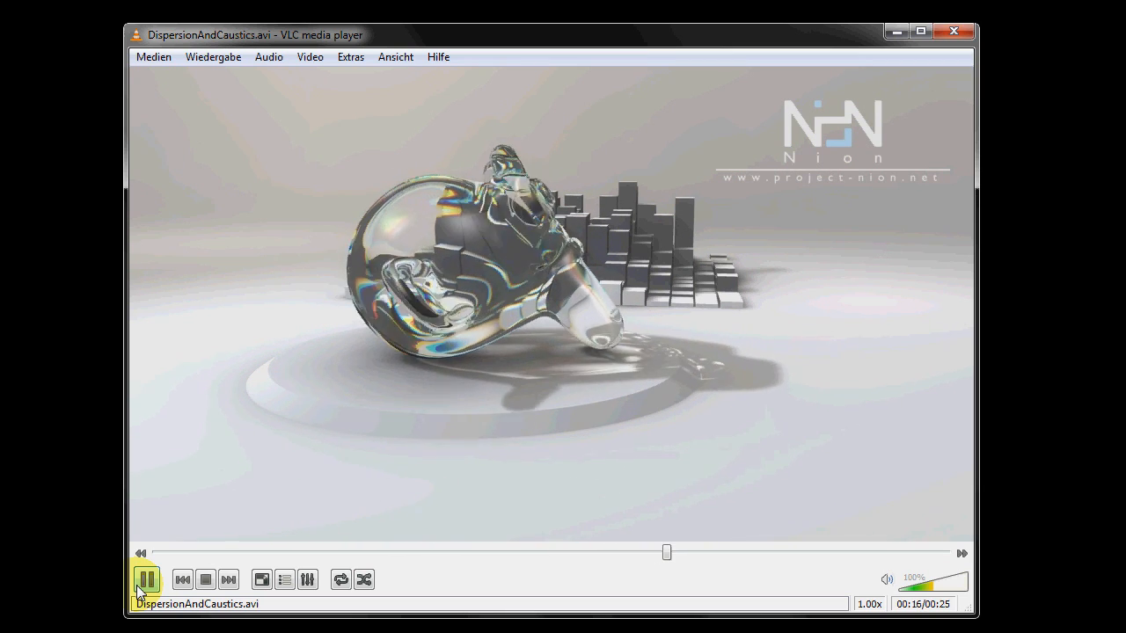
pyautogui.click(146, 580)
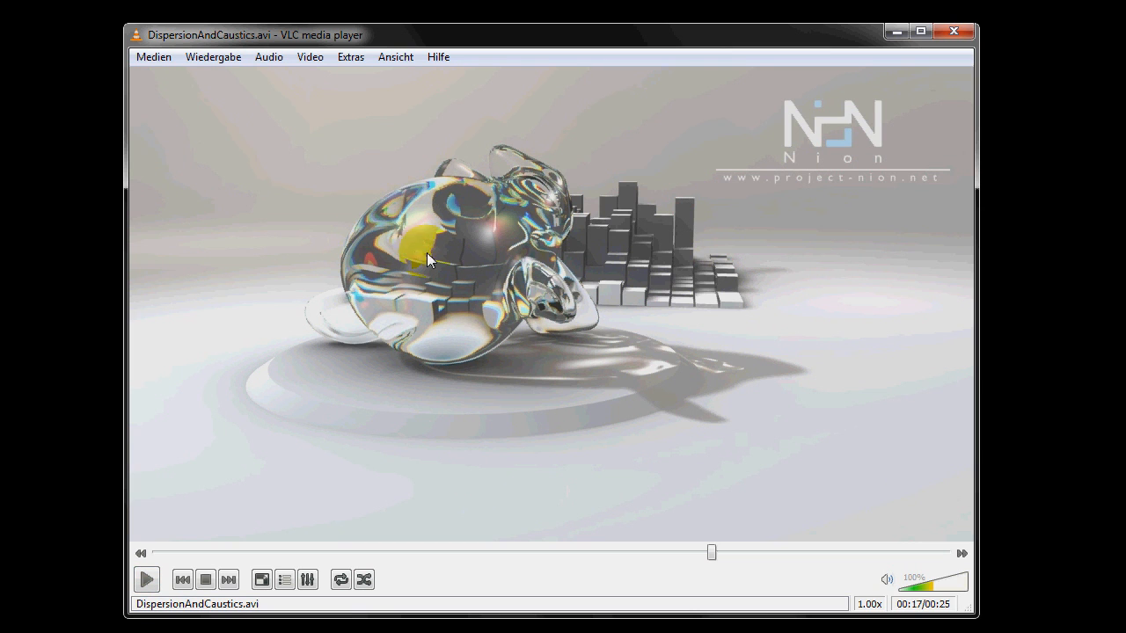
pyautogui.click(148, 580)
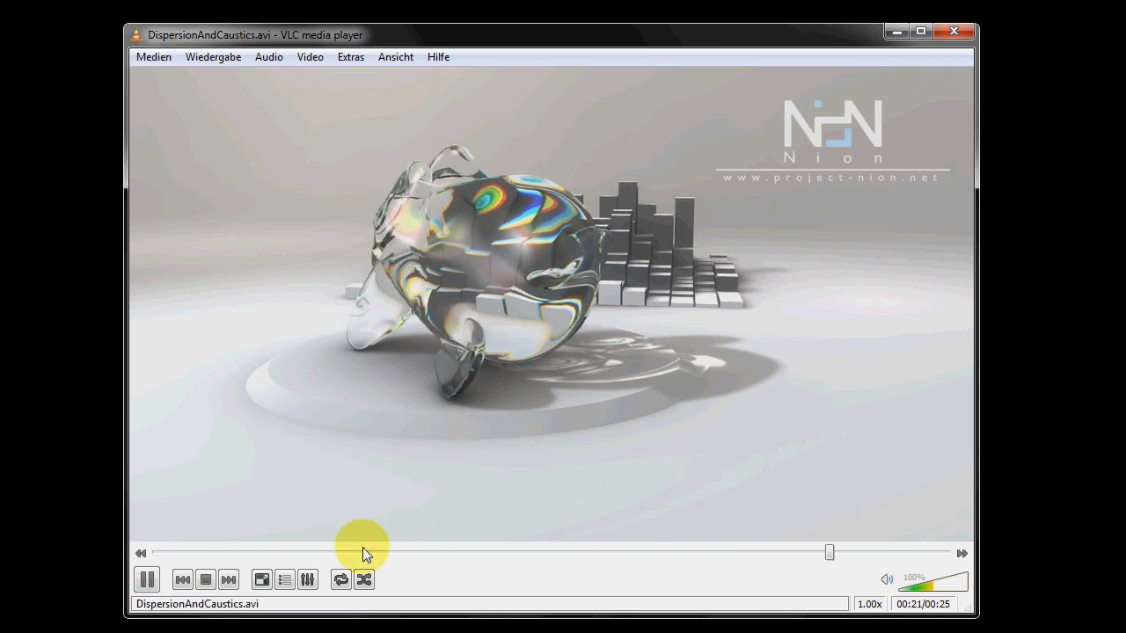
pyautogui.click(147, 581)
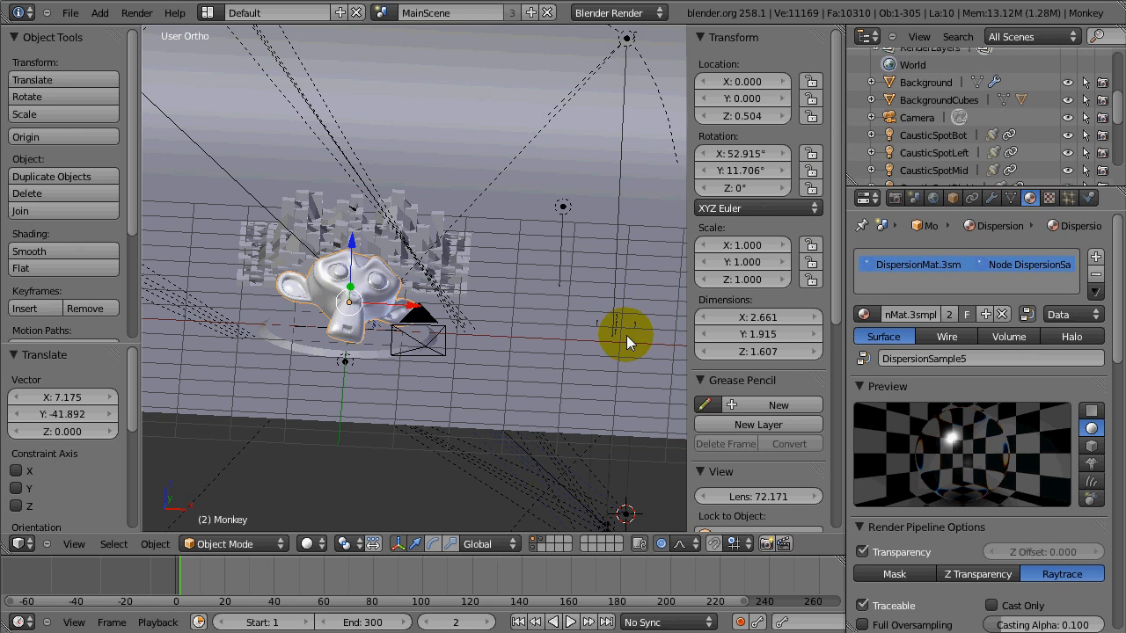
# Choose DispersionMat.3smpl from the material list and bring up the screen layout menu
pyautogui.click(864, 315)
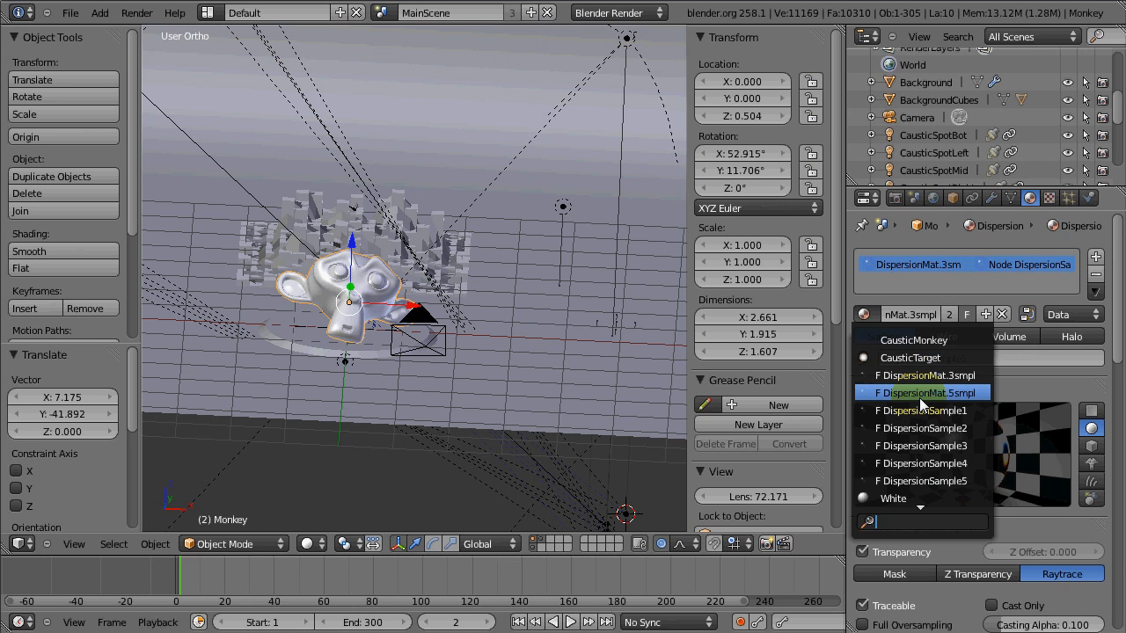
pyautogui.click(923, 382)
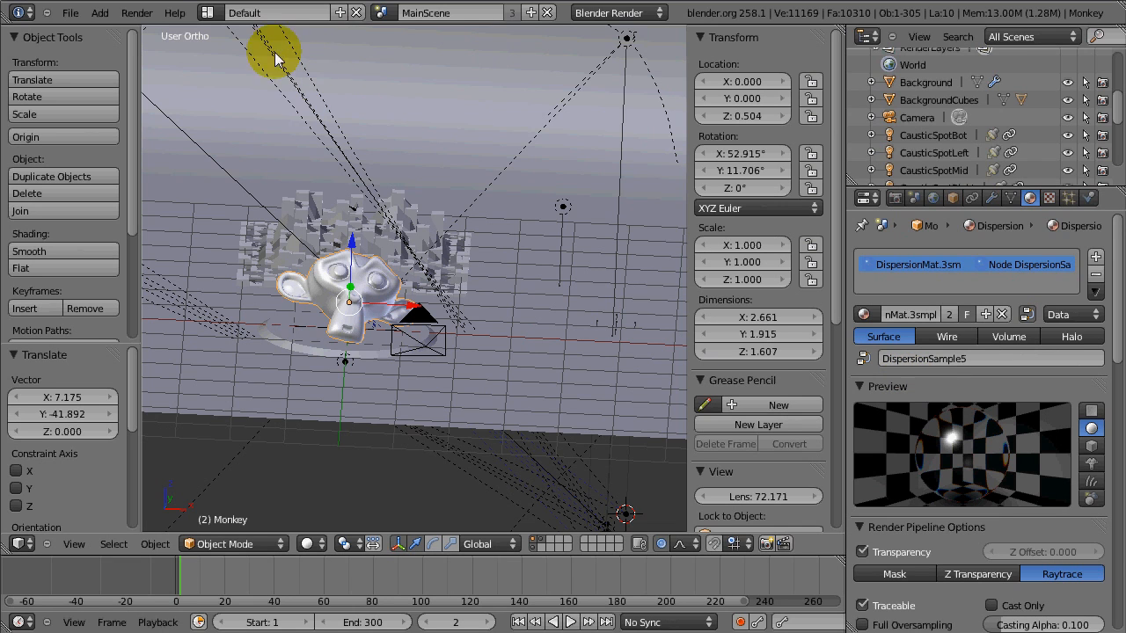
pyautogui.click(207, 12)
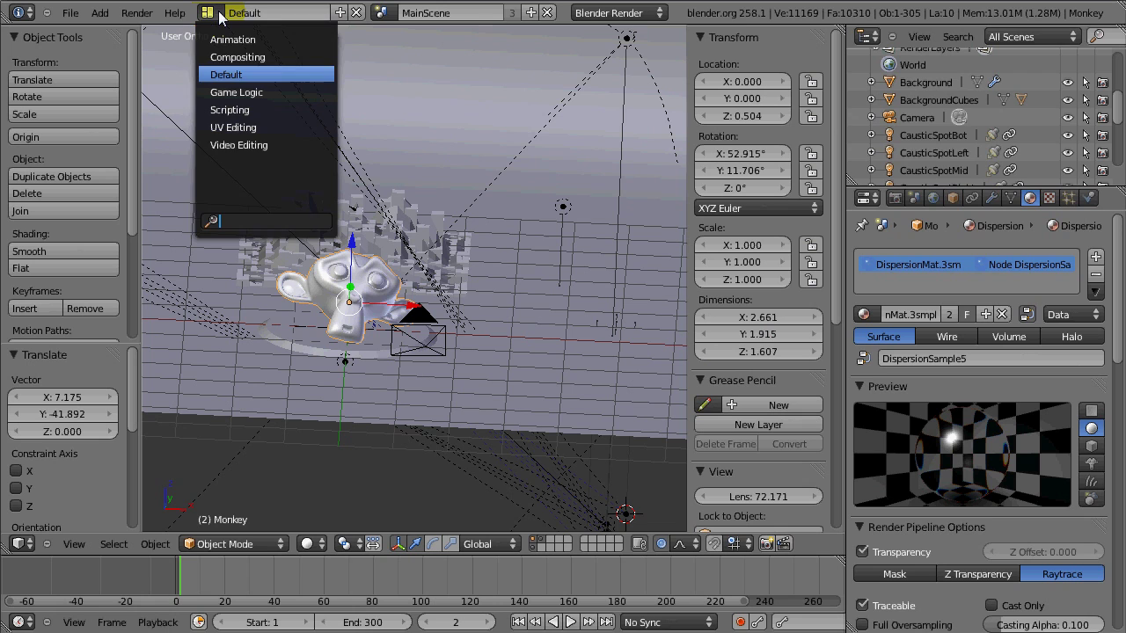
# Switch to the Compositing layout and select the DispersionSample3, 5 and 1 material nodes in turn
pyautogui.click(244, 56)
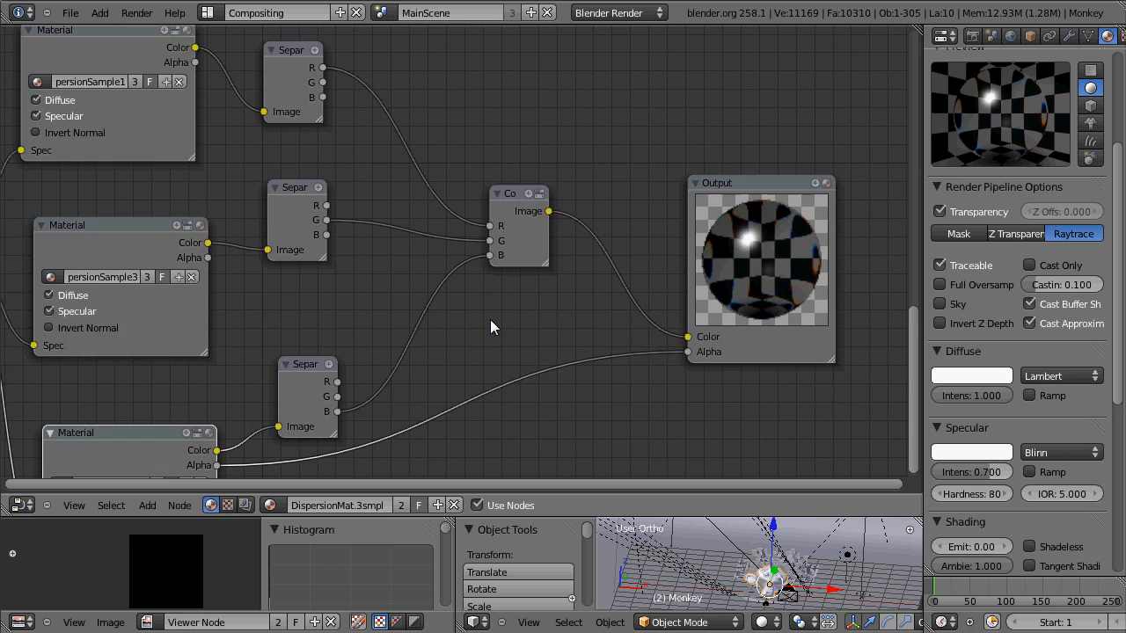
pyautogui.moveTo(761, 357); pyautogui.dragTo(663, 290, button='middle')
pyautogui.scroll(-1, 636, 297)
pyautogui.moveTo(498, 304); pyautogui.dragTo(569, 427, button='middle')
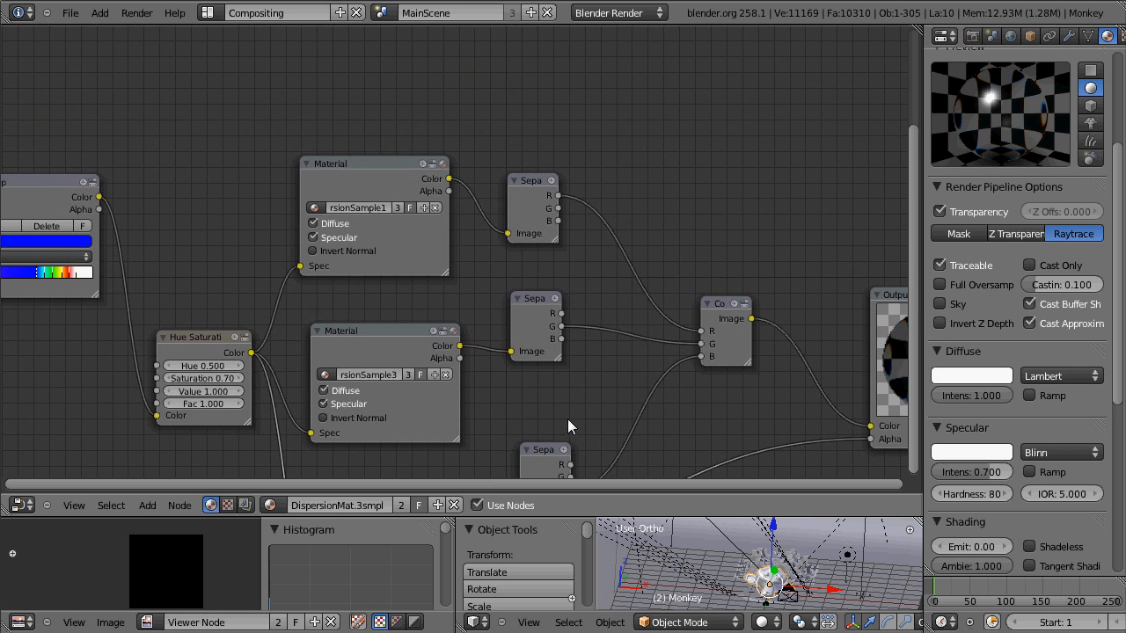
pyautogui.click(364, 335)
pyautogui.moveTo(364, 335); pyautogui.dragTo(383, 140, button='middle')
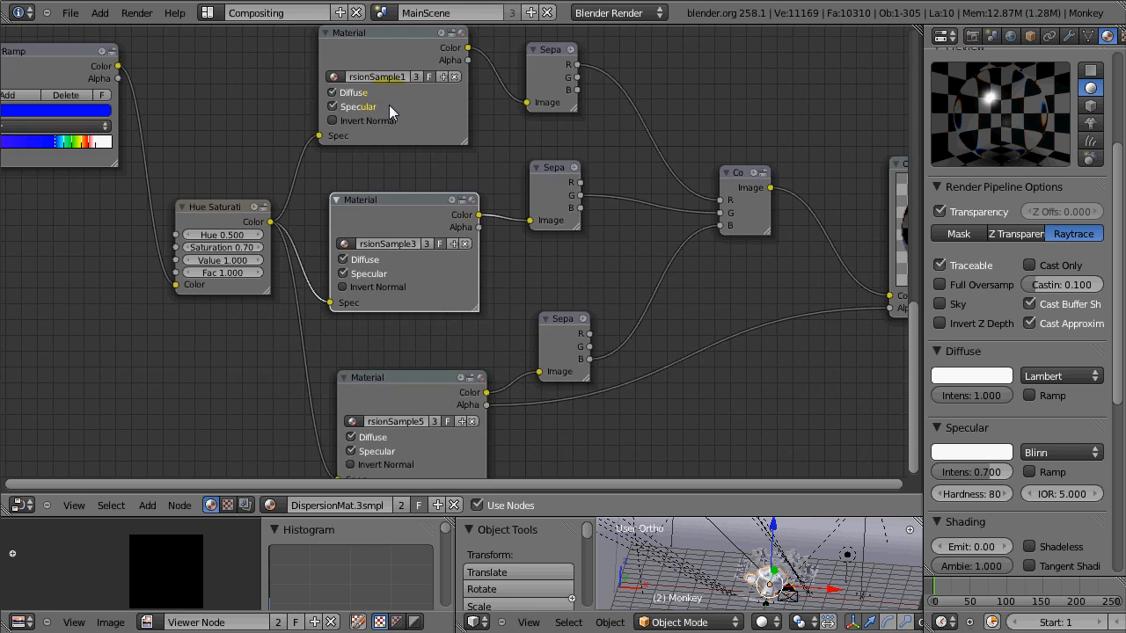
pyautogui.click(401, 336)
pyautogui.moveTo(412, 272); pyautogui.dragTo(429, 420, button='middle')
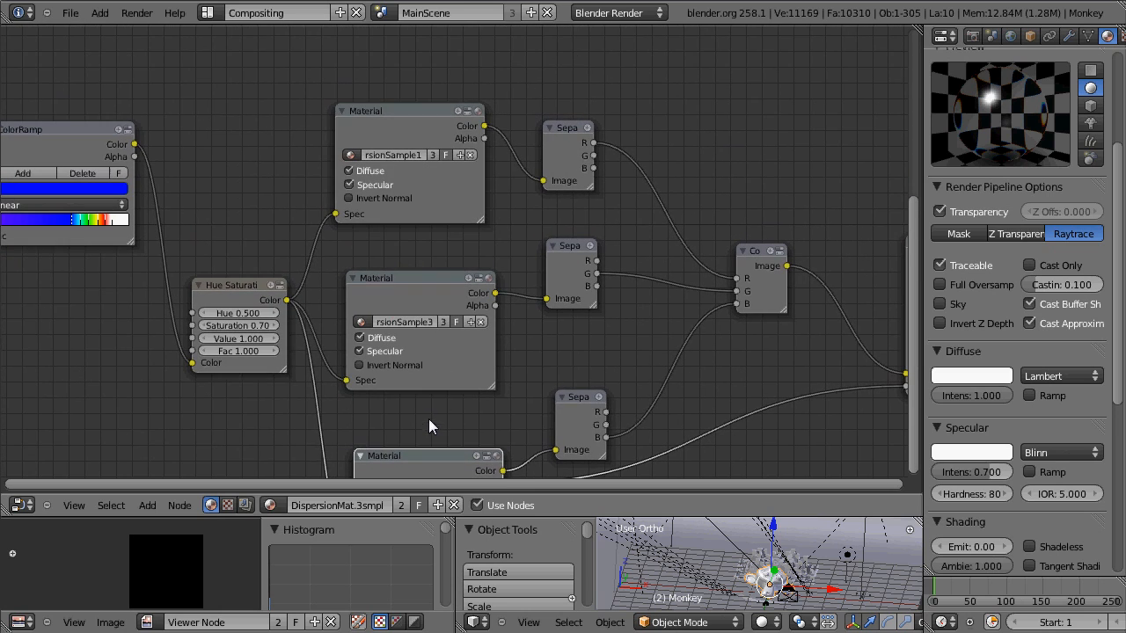
pyautogui.click(374, 118)
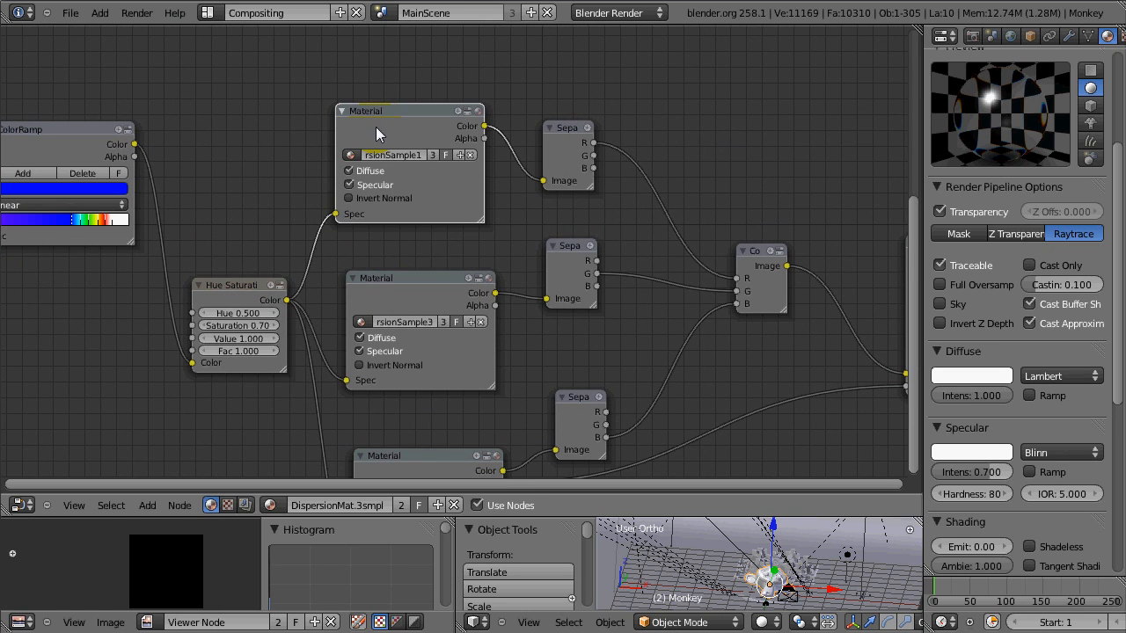
# Select DispersionSample1 with its channel-splitting node and pan across the Combine, Output and Hue Saturation nodes
pyautogui.click(407, 316)
pyautogui.click(420, 458)
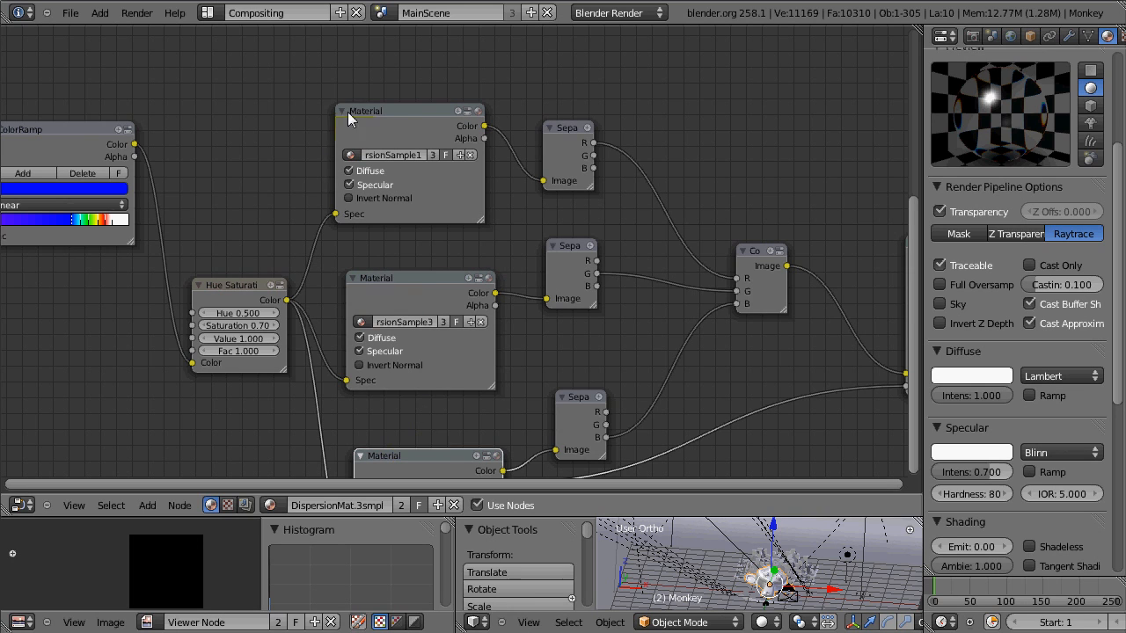
pyautogui.click(375, 116)
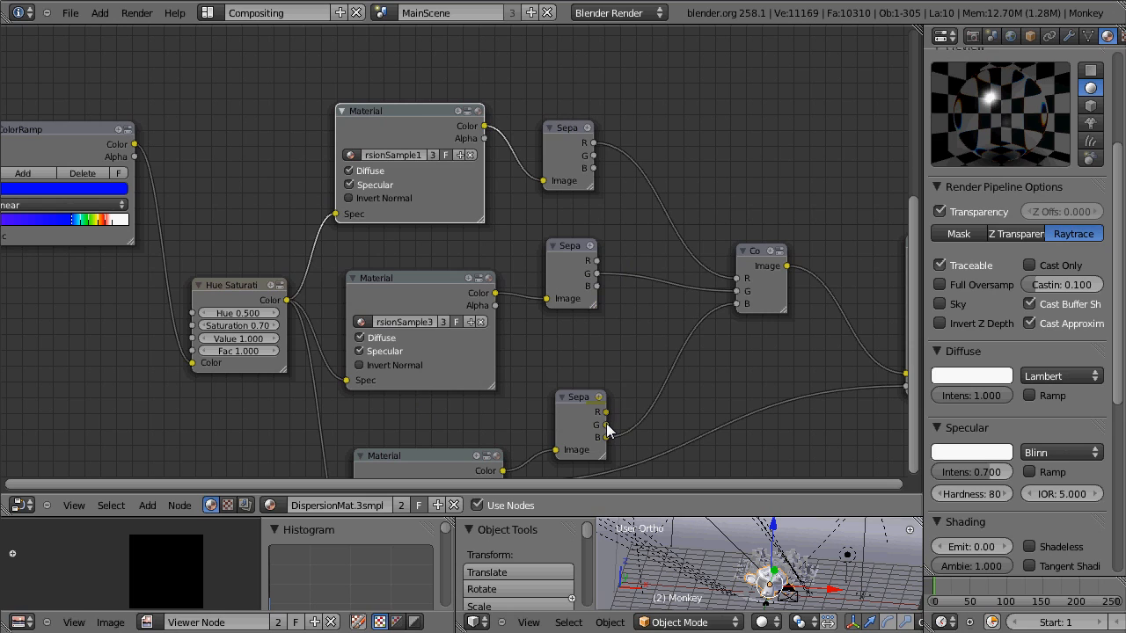
pyautogui.keyDown('shift'); pyautogui.click(590, 123); pyautogui.keyUp('shift')
pyautogui.scroll(1, 616, 231)
pyautogui.scroll(1, 616, 231)
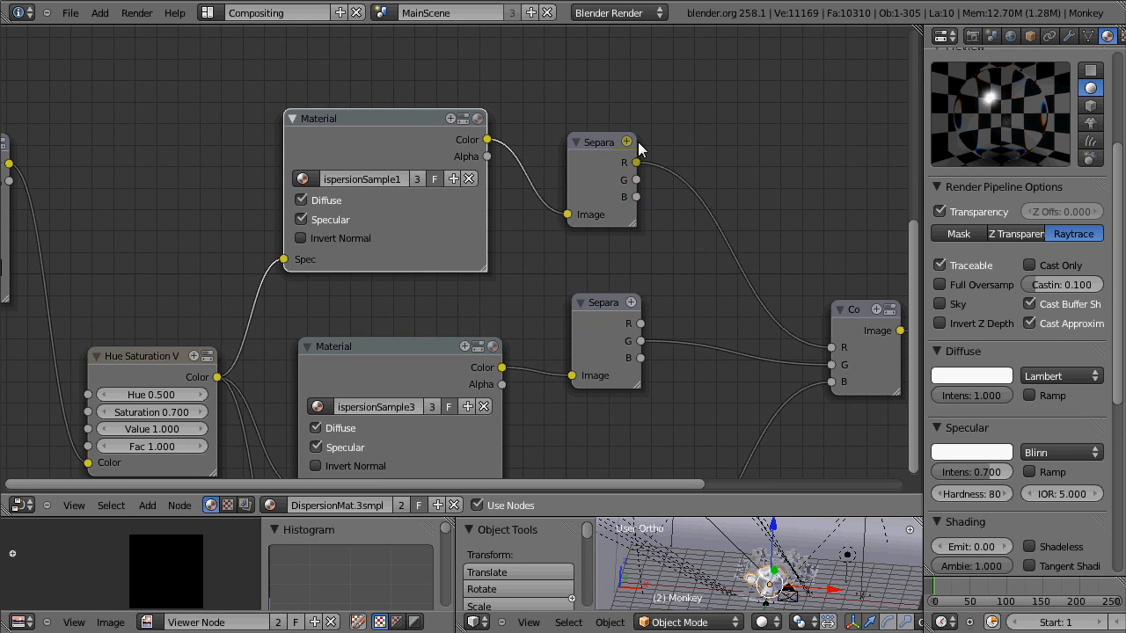
pyautogui.moveTo(674, 259)
pyautogui.mouseDown(button='middle')
pyautogui.moveTo(507, 214)
pyautogui.moveTo(436, 176)
pyautogui.mouseUp(button='middle')
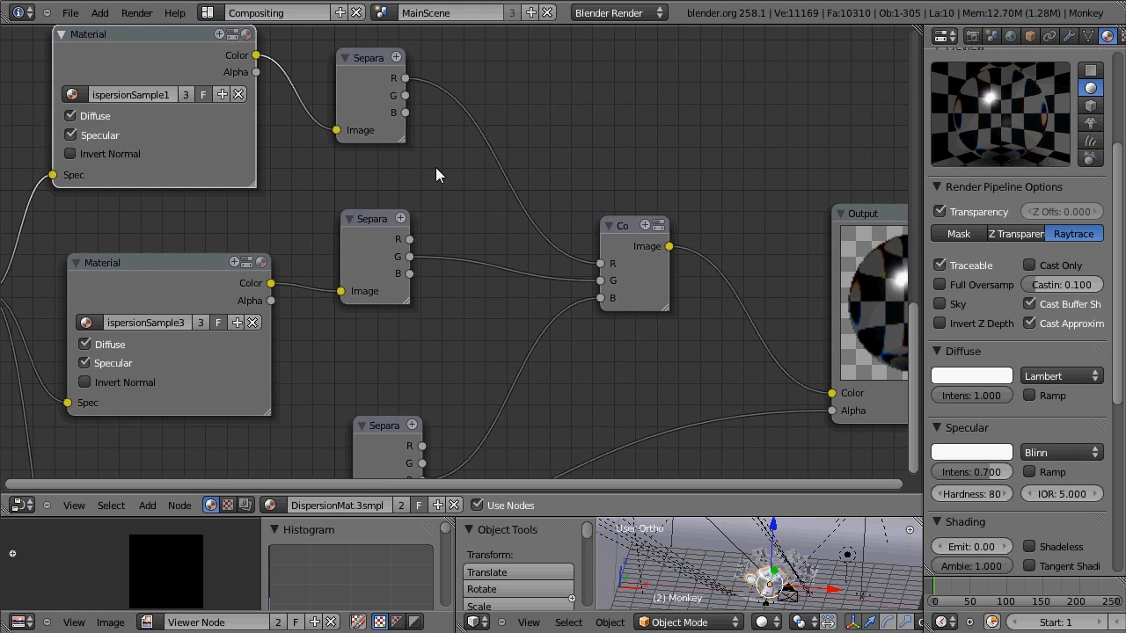
pyautogui.moveTo(540, 344)
pyautogui.mouseDown(button='middle')
pyautogui.moveTo(478, 269)
pyautogui.moveTo(558, 298)
pyautogui.mouseUp(button='middle')
pyautogui.moveTo(432, 94); pyautogui.dragTo(607, 268, button='middle')
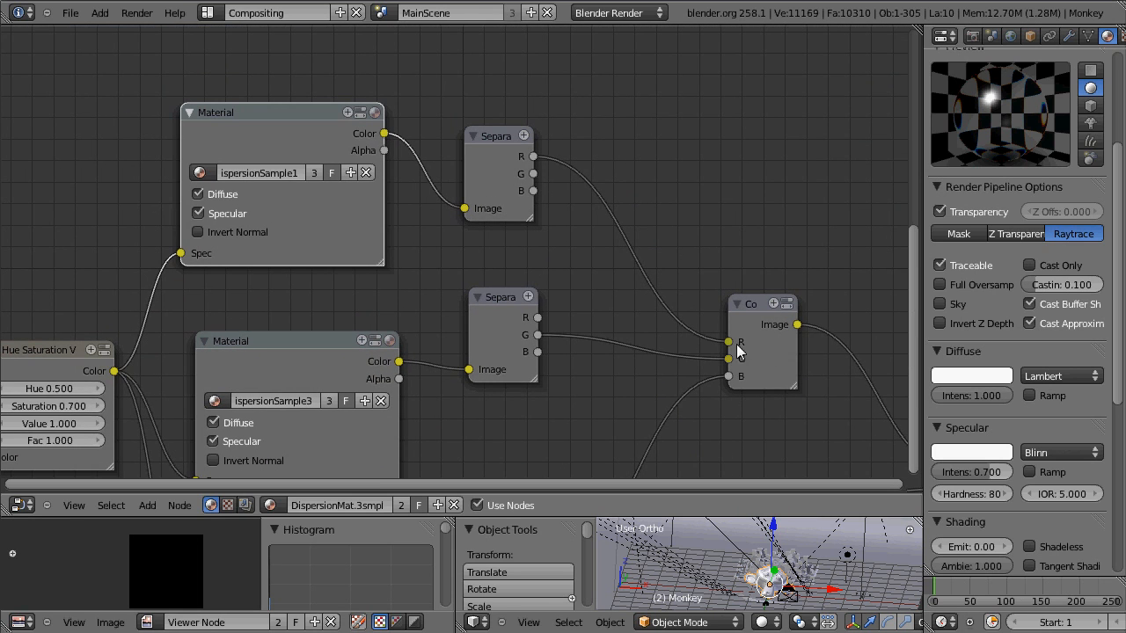
pyautogui.moveTo(616, 344); pyautogui.dragTo(567, 225, button='middle')
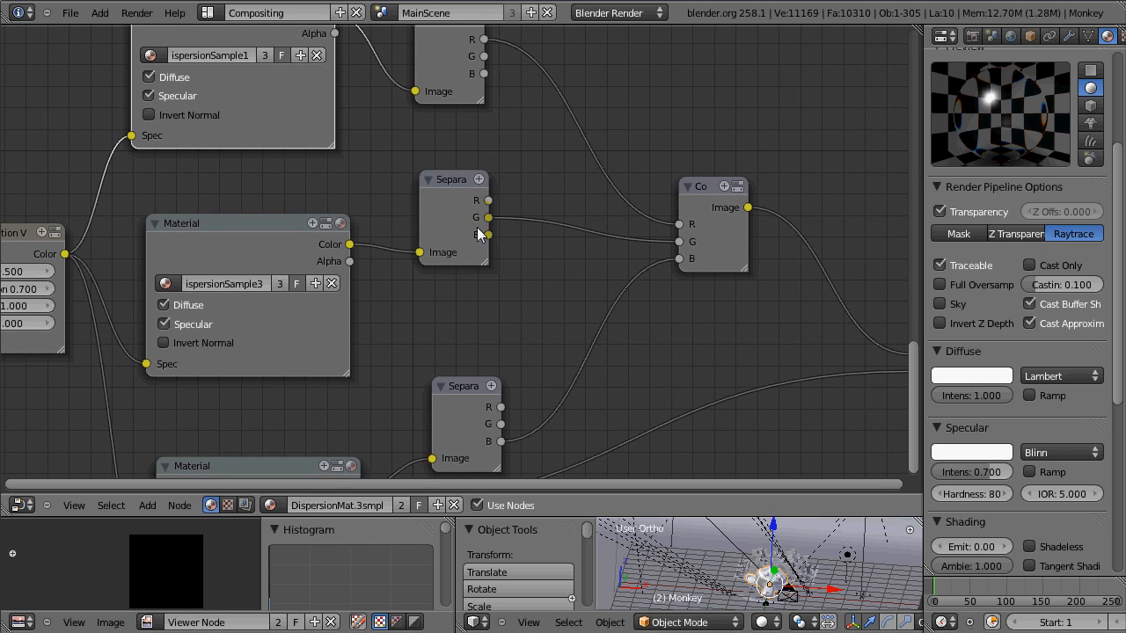
pyautogui.moveTo(447, 366); pyautogui.dragTo(431, 343, button='middle')
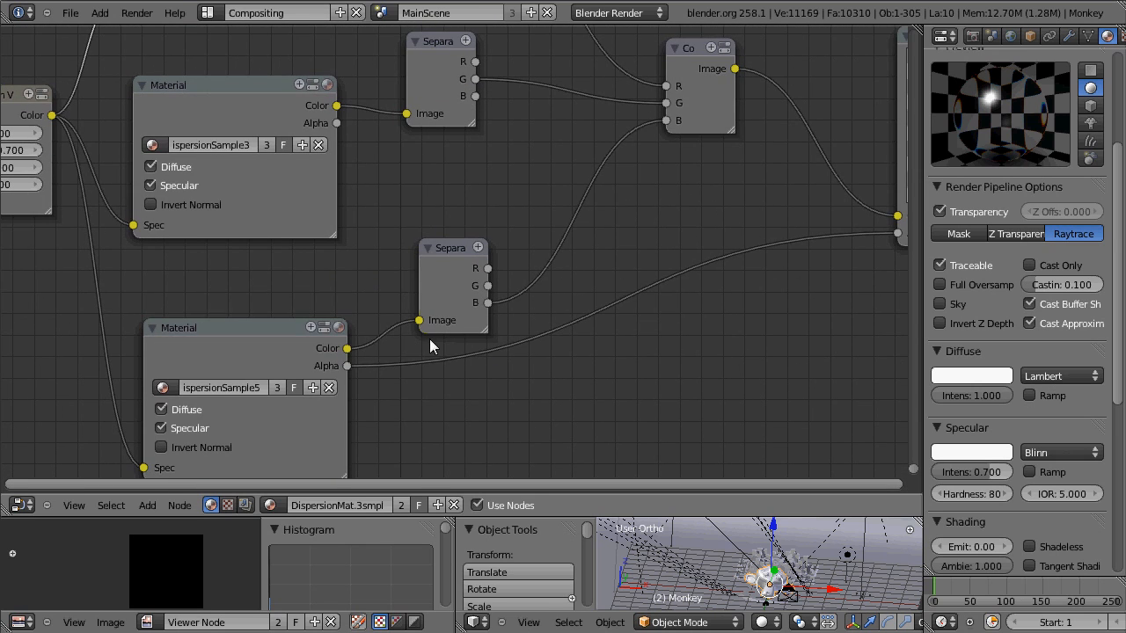
pyautogui.moveTo(484, 163); pyautogui.dragTo(619, 402, button='middle')
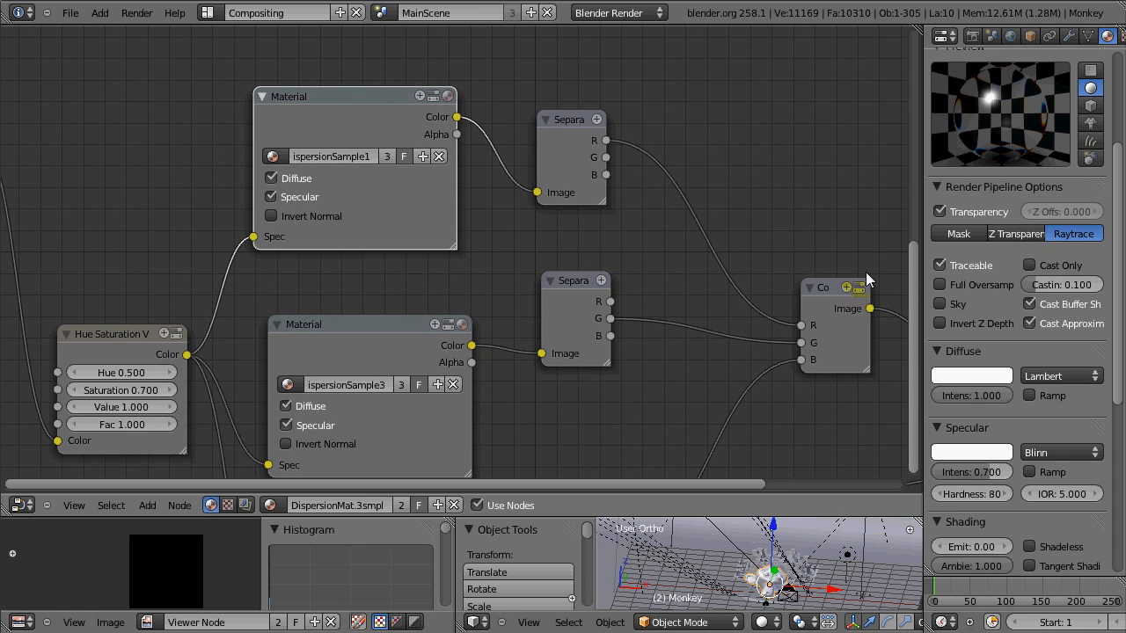
pyautogui.scroll(-2, 1001, 264)
pyautogui.scroll(-3, 1001, 176)
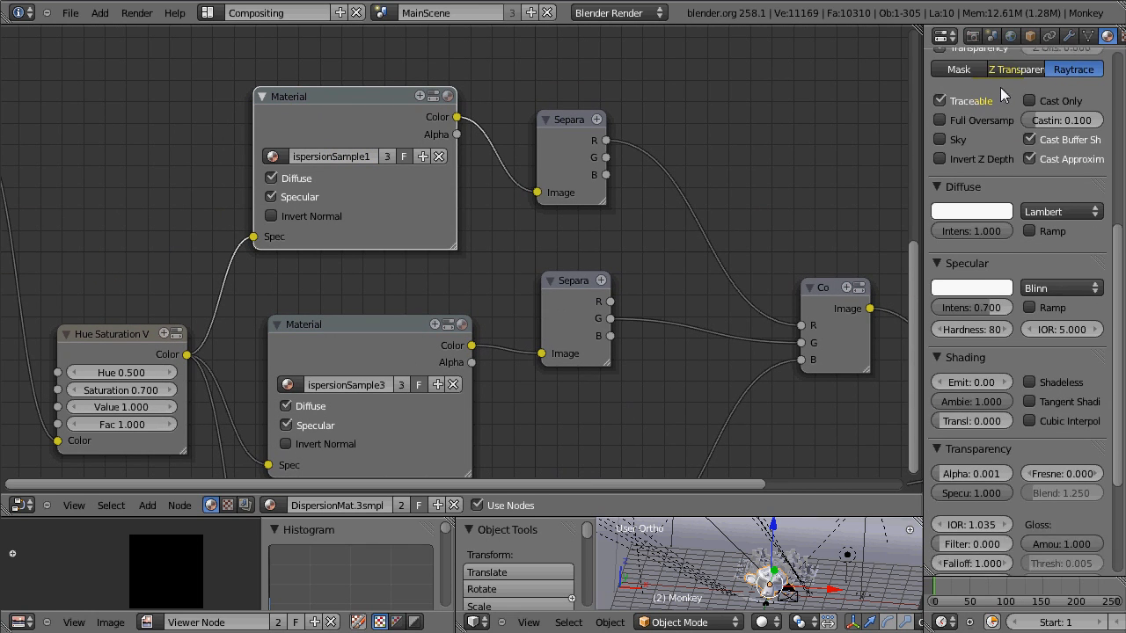
pyautogui.scroll(-2, 1003, 194)
pyautogui.scroll(-2, 1008, 211)
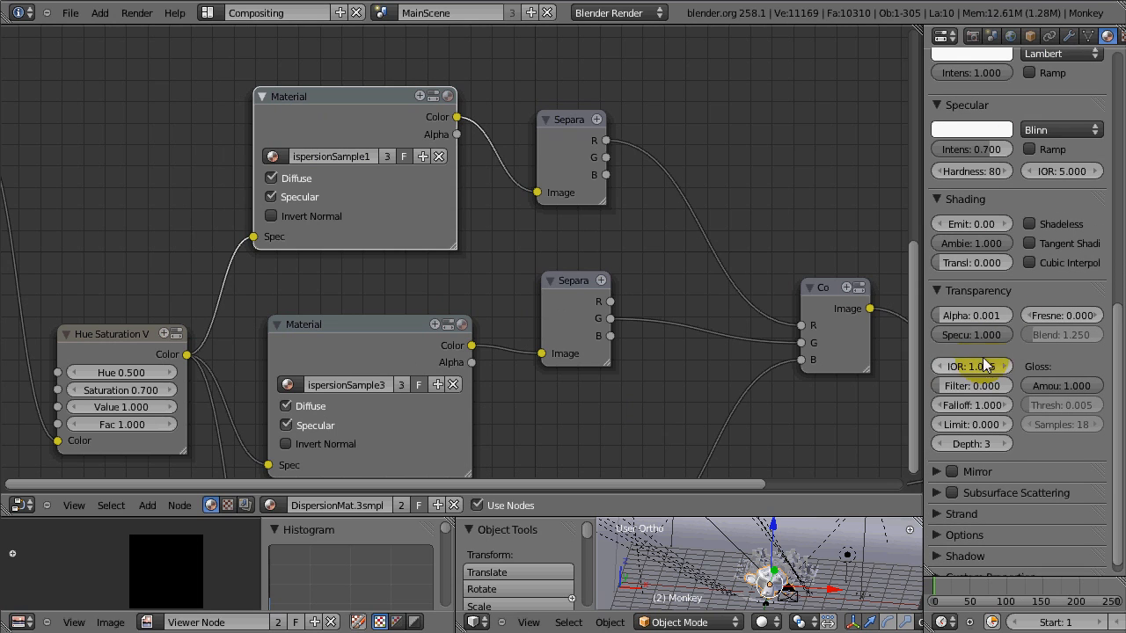
# Select the DispersionSample3 and DispersionSample5 nodes to read refraction indices 1.040 and 1.045
pyautogui.click(308, 364)
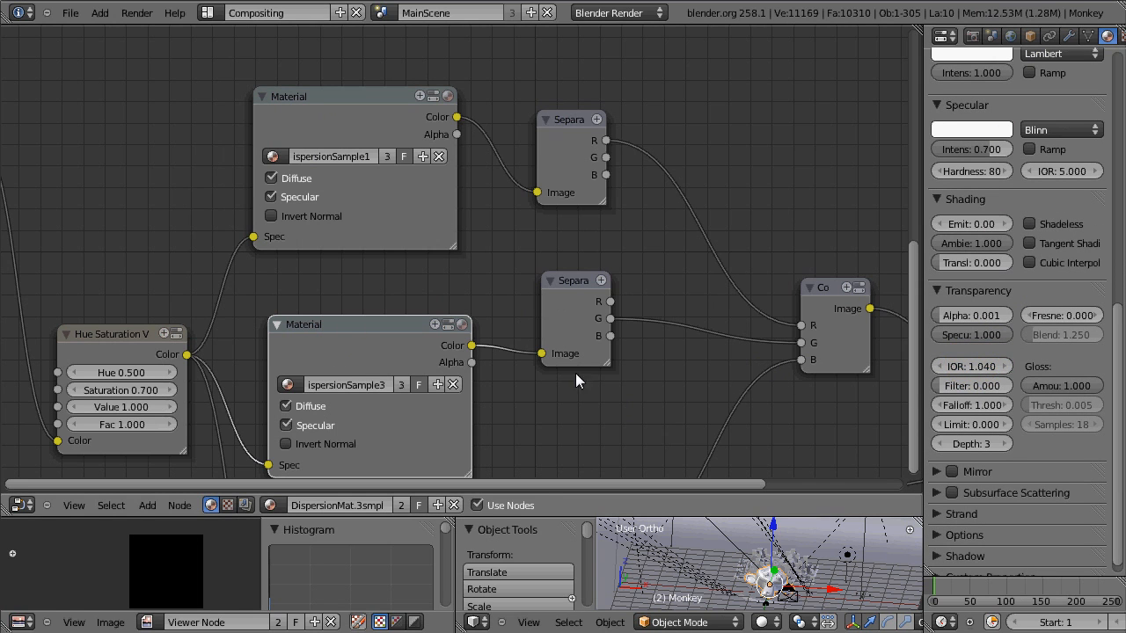
pyautogui.keyDown('shift'); pyautogui.scroll(-2, 536, 334); pyautogui.keyUp('shift')
pyautogui.keyDown('shift'); pyautogui.scroll(-4, 440, 352); pyautogui.keyUp('shift')
pyautogui.click(370, 387)
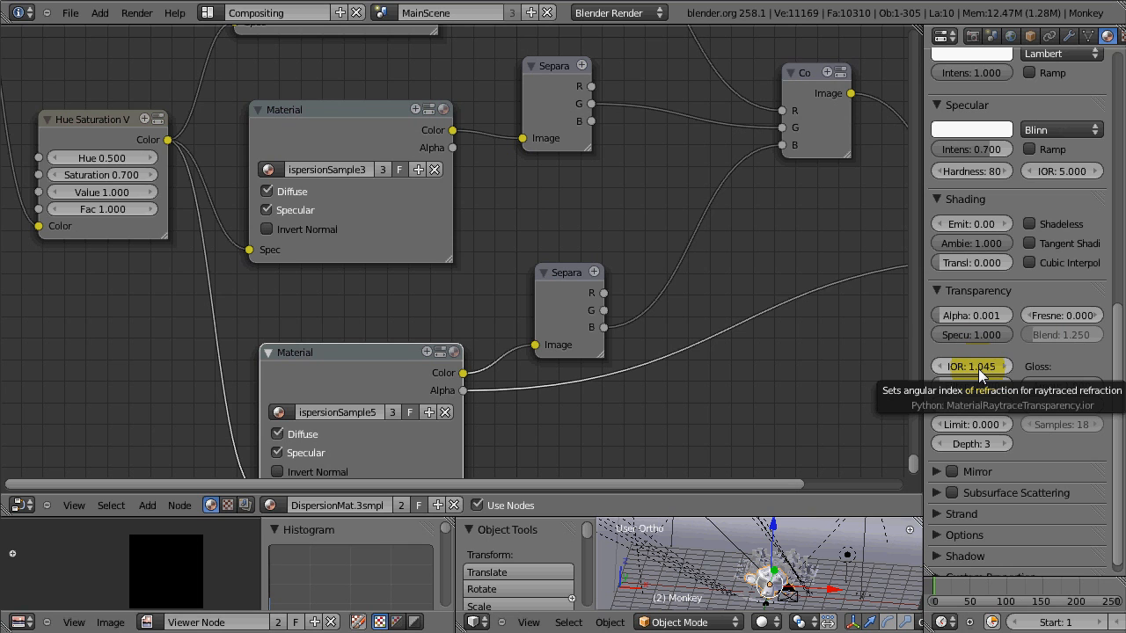
pyautogui.keyDown('shift'); pyautogui.scroll(2, 264, 264); pyautogui.keyUp('shift')
pyautogui.keyDown('ctrl'); pyautogui.hscroll(-8, 338, 215); pyautogui.keyUp('ctrl')
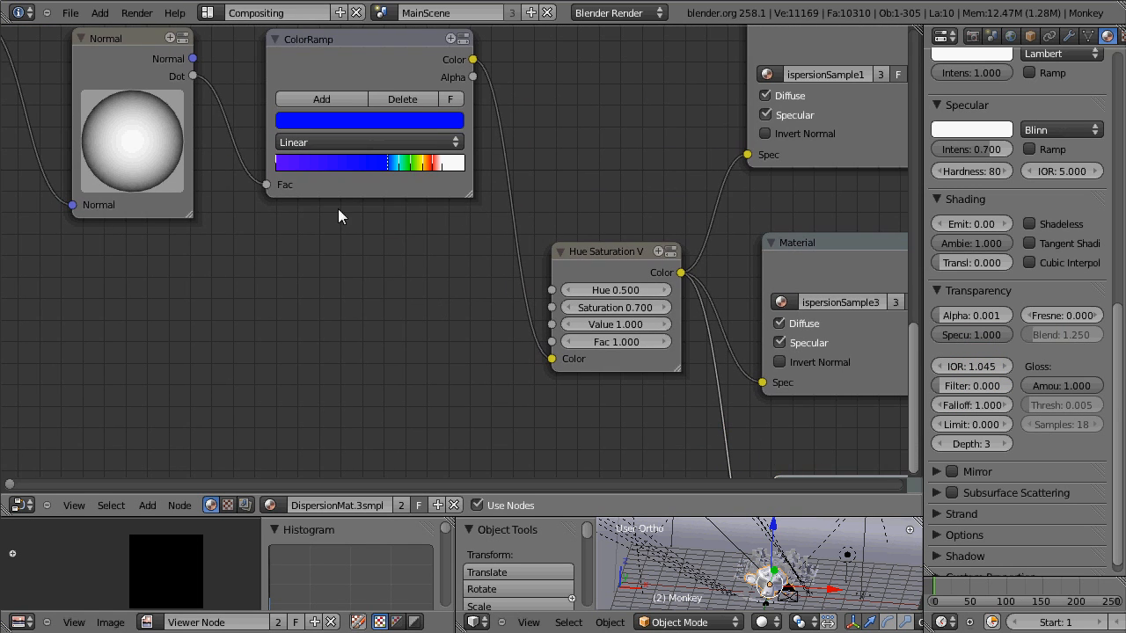
pyautogui.moveTo(287, 275)
pyautogui.mouseDown(button='middle')
pyautogui.moveTo(581, 387)
pyautogui.moveTo(470, 361)
pyautogui.mouseUp(button='middle')
pyautogui.scroll(-1, 591, 362)
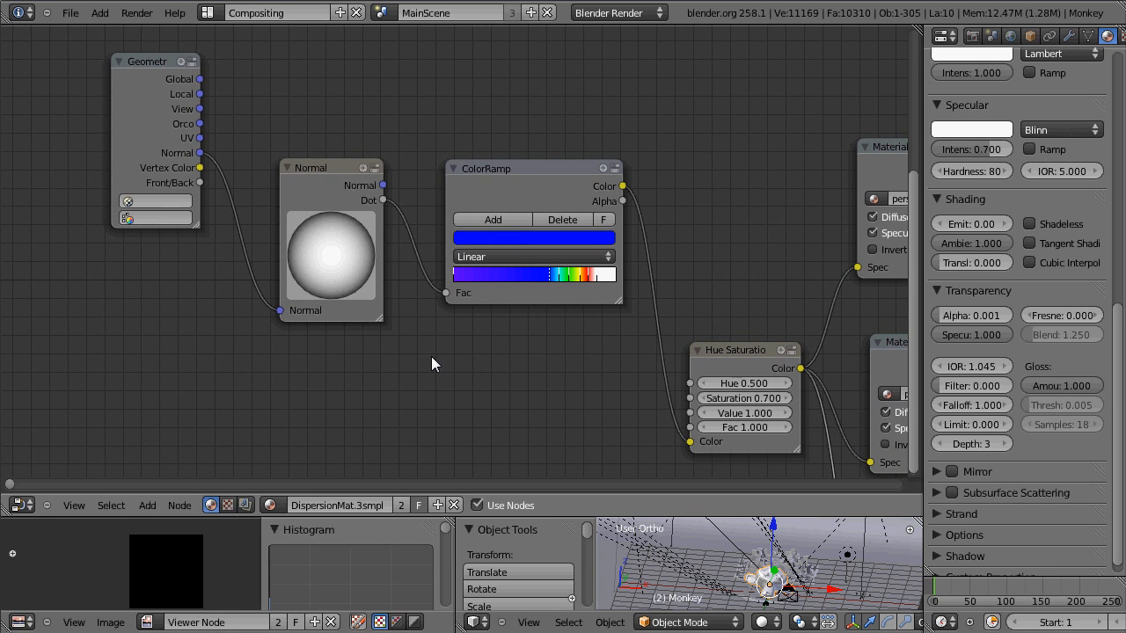
pyautogui.moveTo(431, 364)
pyautogui.mouseDown(button='middle')
pyautogui.moveTo(425, 391)
pyautogui.moveTo(468, 330)
pyautogui.mouseUp(button='middle')
pyautogui.hotkey('shift', 'a')
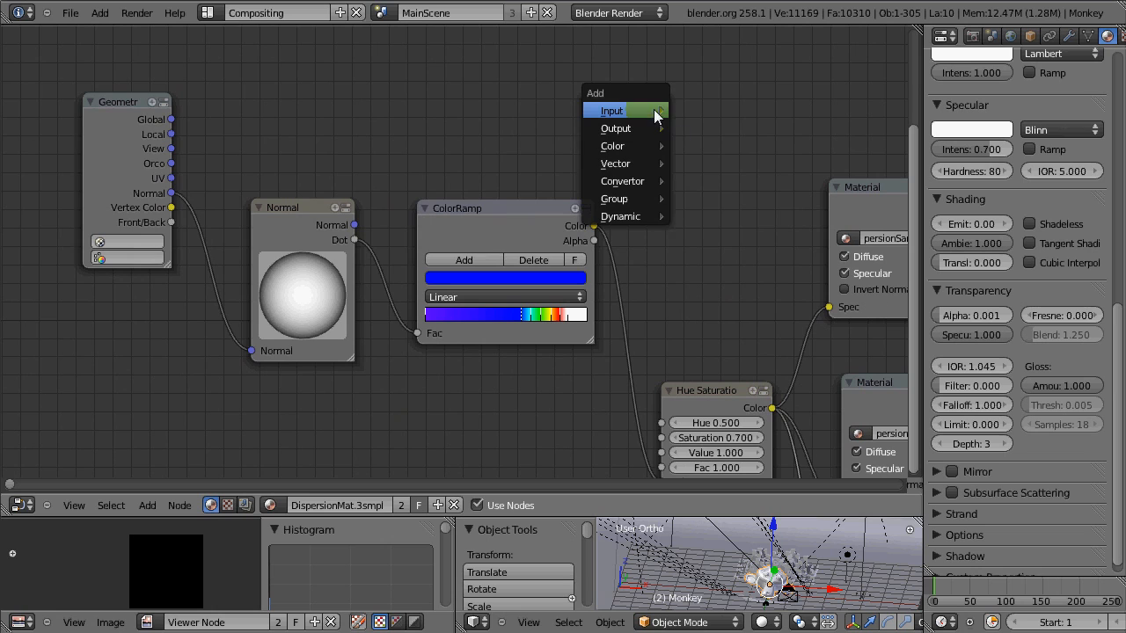
pyautogui.moveTo(616, 129)
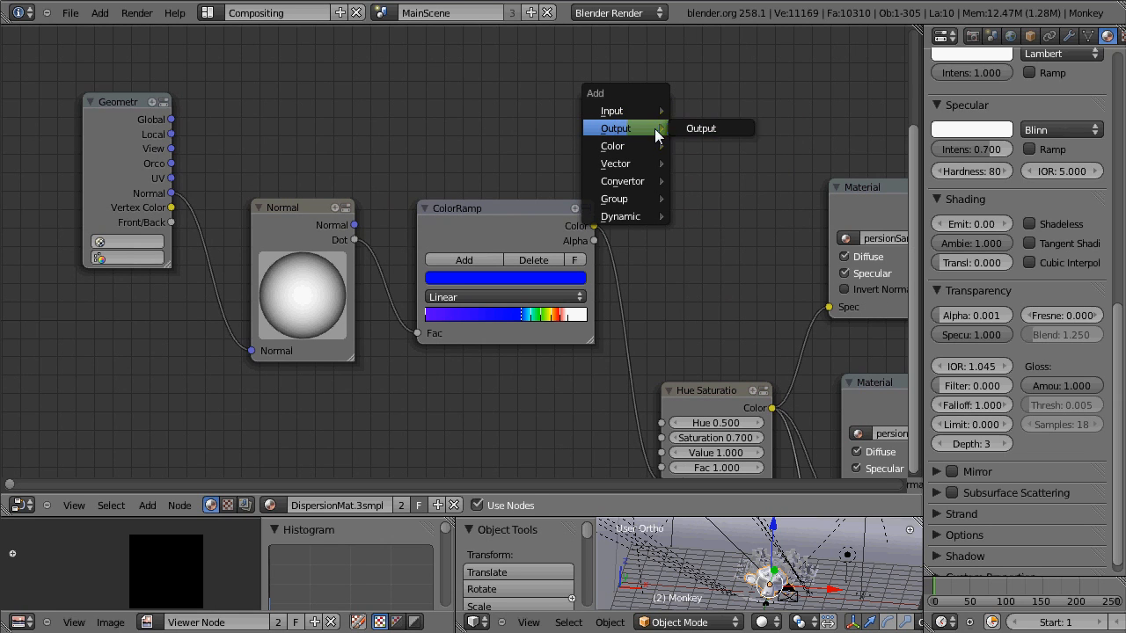
pyautogui.click(721, 130)
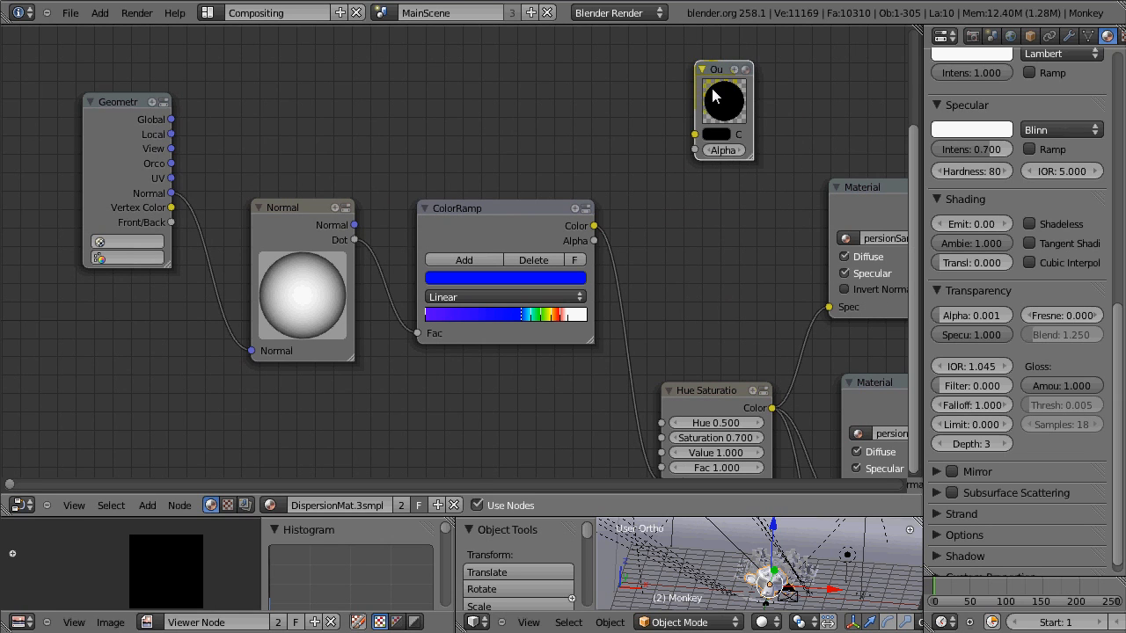
pyautogui.moveTo(594, 226)
pyautogui.mouseDown()
pyautogui.moveTo(694, 134)
pyautogui.moveTo(840, 303)
pyautogui.mouseUp()
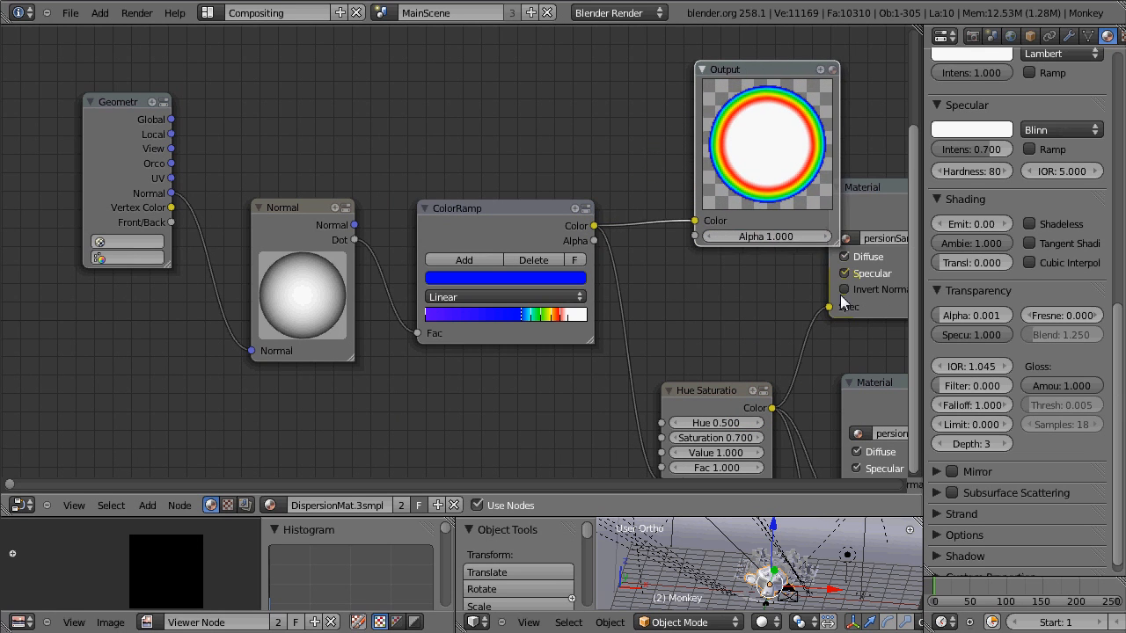
pyautogui.moveTo(738, 68); pyautogui.dragTo(684, 45)
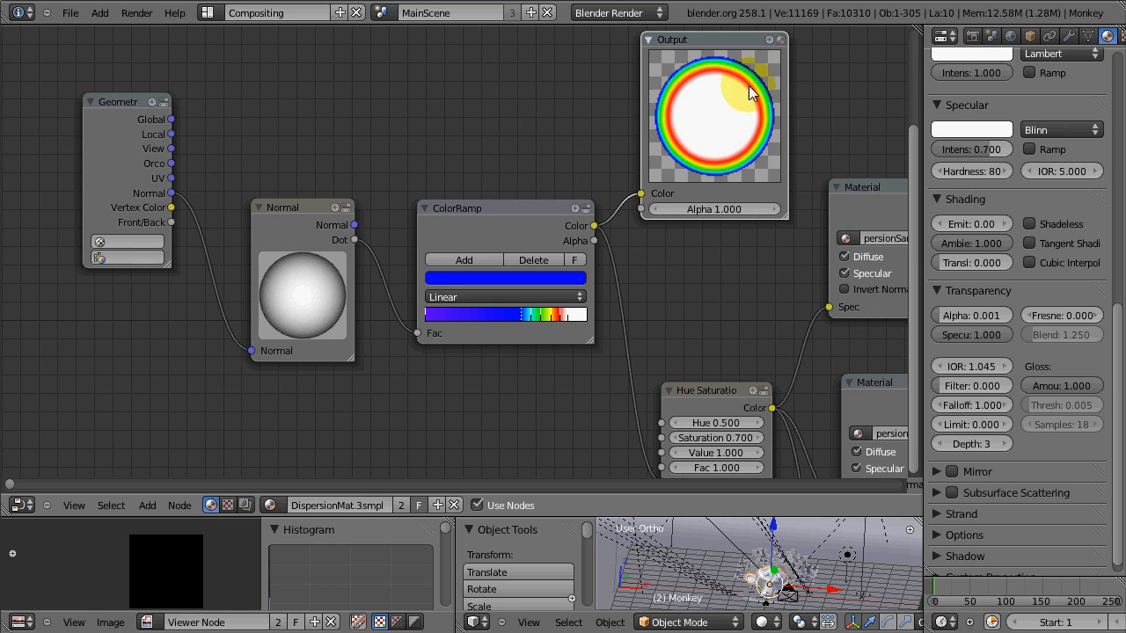
pyautogui.click(769, 41)
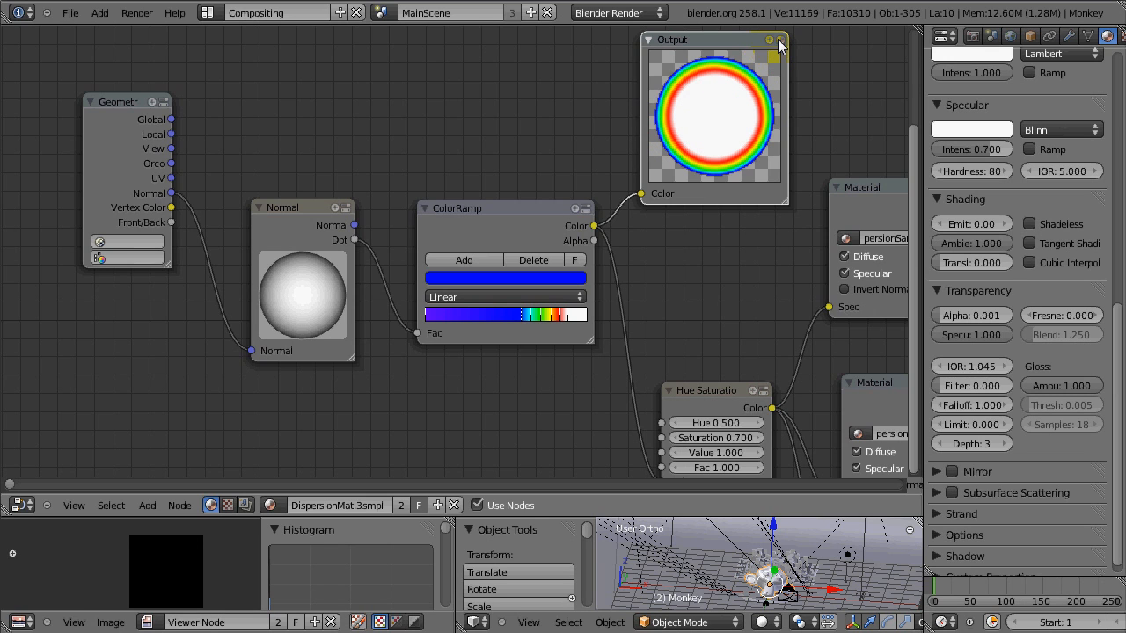
# Delete the temporary Output node, switch to DispersionMat.5smpl and select its DispersionSample2 and 4 nodes
pyautogui.press('x')
pyautogui.keyDown('ctrl'); pyautogui.hscroll(5, 505, 186); pyautogui.keyUp('ctrl')
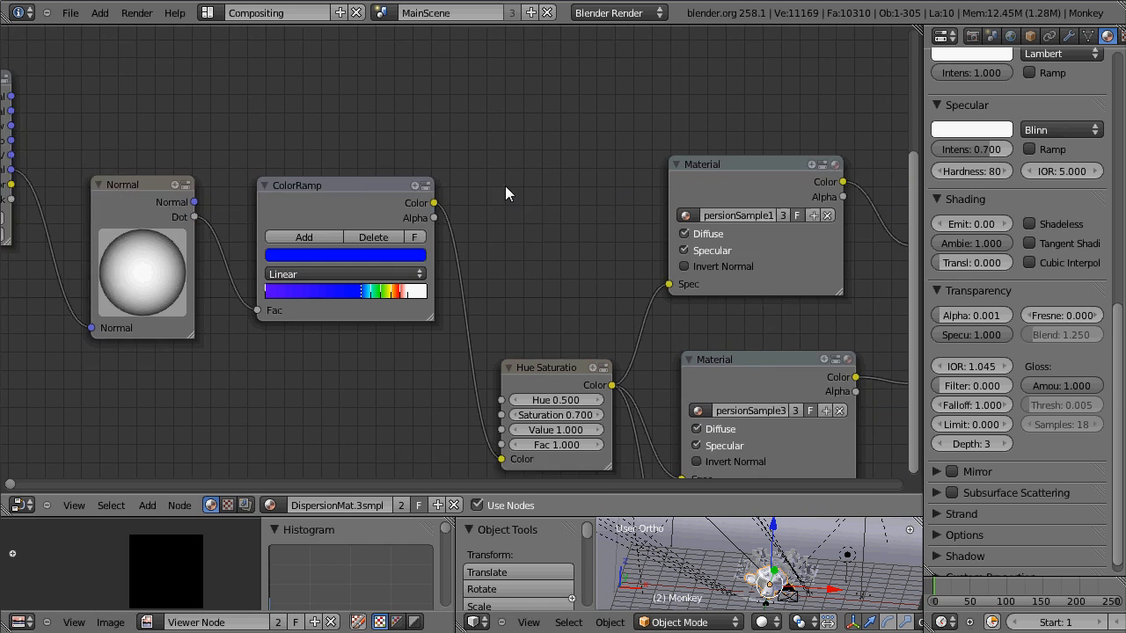
pyautogui.keyDown('ctrl'); pyautogui.hscroll(8, 702, 235); pyautogui.keyUp('ctrl')
pyautogui.scroll(-2, 628, 207)
pyautogui.scroll(-4, 628, 207)
pyautogui.keyDown('ctrl'); pyautogui.hscroll(5, 701, 211); pyautogui.keyUp('ctrl')
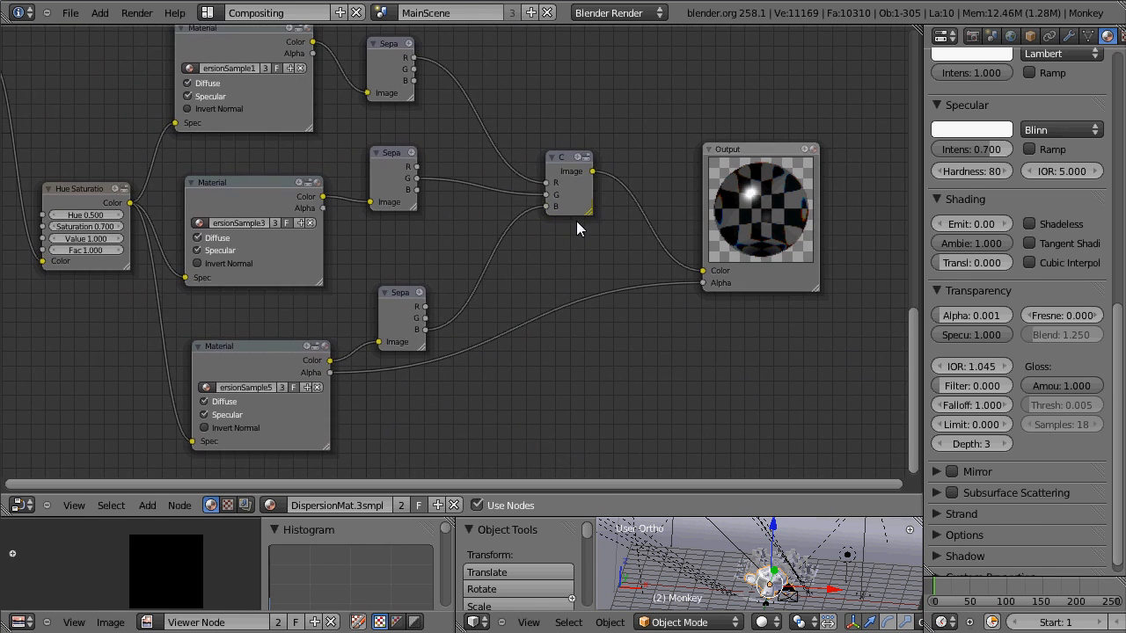
pyautogui.scroll(6, 1029, 99)
pyautogui.scroll(5, 1003, 105)
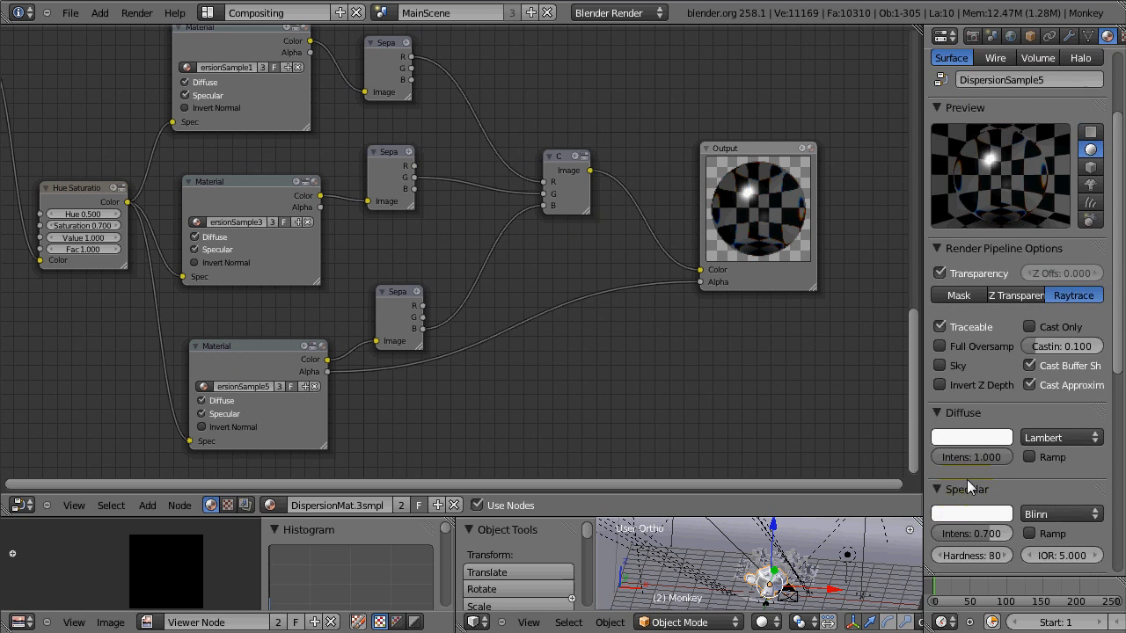
pyautogui.scroll(3, 968, 119)
pyautogui.scroll(1, 938, 129)
pyautogui.click(940, 140)
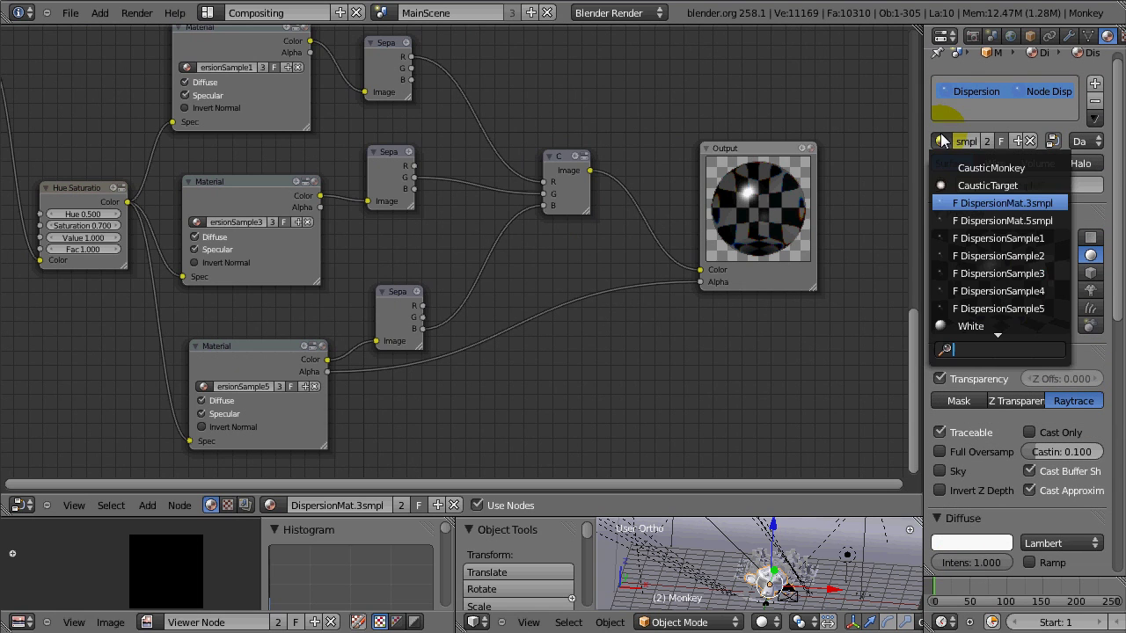
pyautogui.click(968, 219)
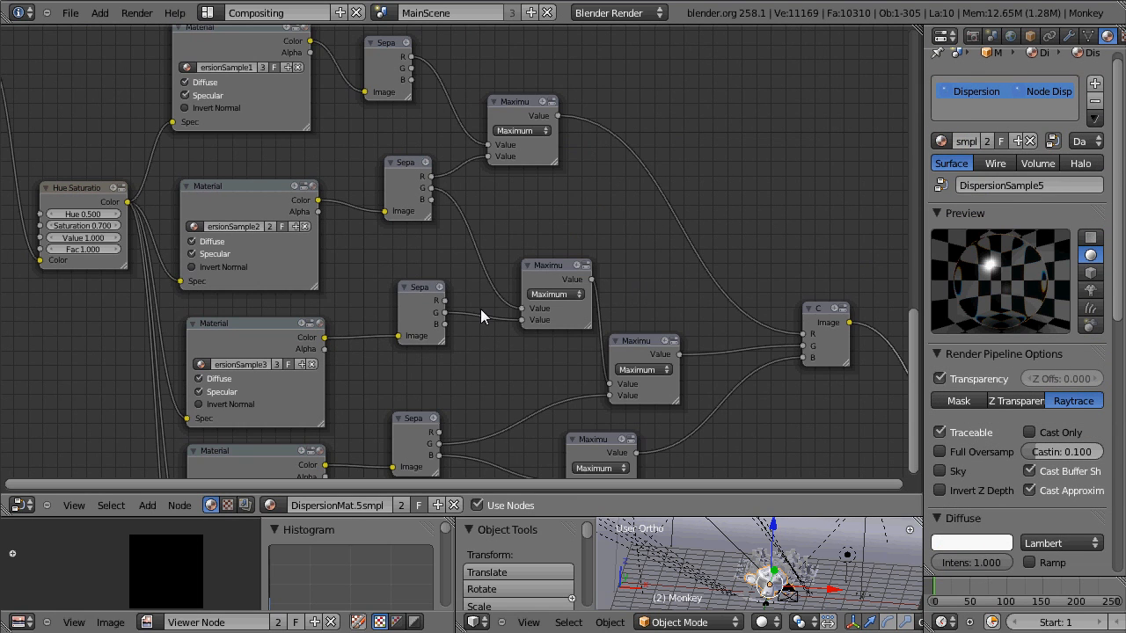
pyautogui.moveTo(480, 309)
pyautogui.mouseDown(button='middle')
pyautogui.moveTo(289, 276)
pyautogui.moveTo(609, 323)
pyautogui.moveTo(566, 322)
pyautogui.moveTo(474, 262)
pyautogui.mouseUp(button='middle')
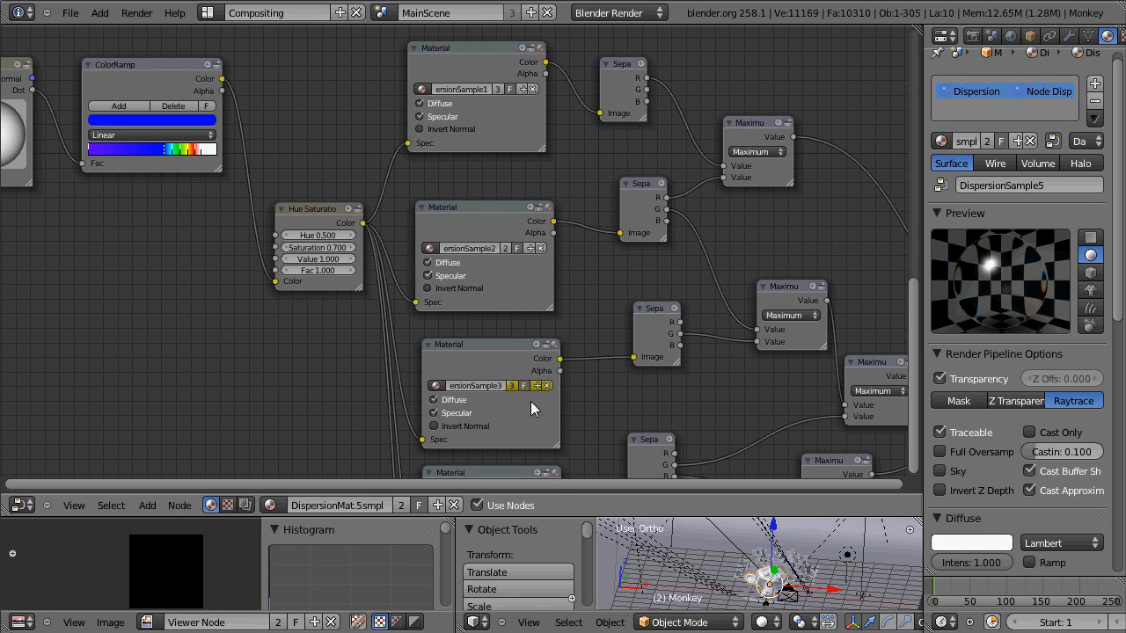
pyautogui.scroll(1, 516, 268)
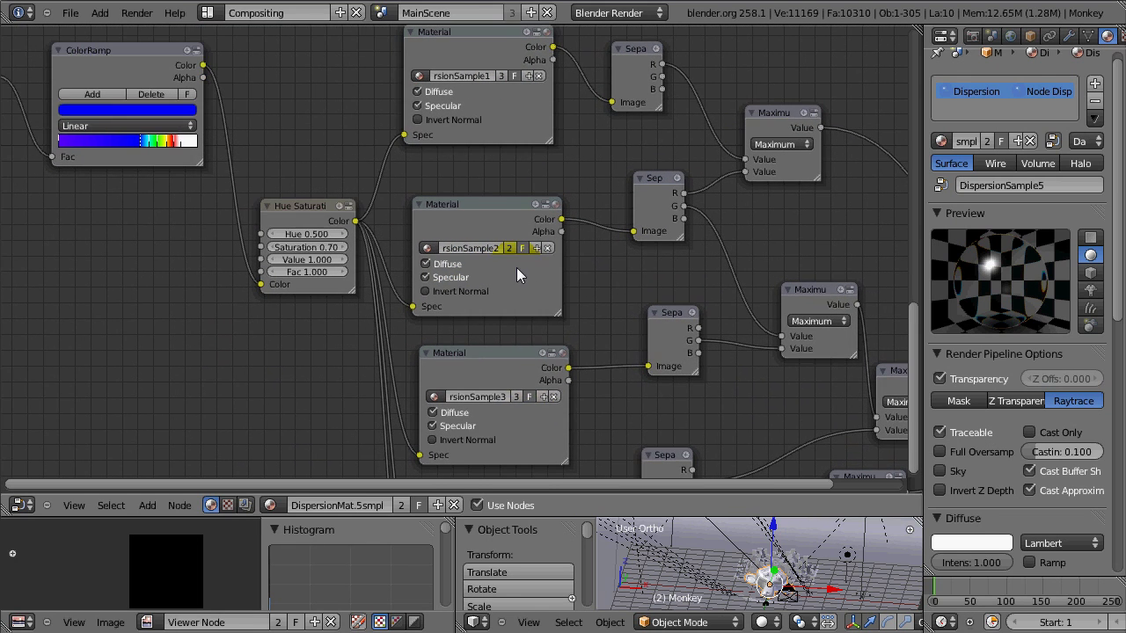
pyautogui.click(487, 211)
pyautogui.moveTo(593, 301); pyautogui.dragTo(578, 34, button='middle')
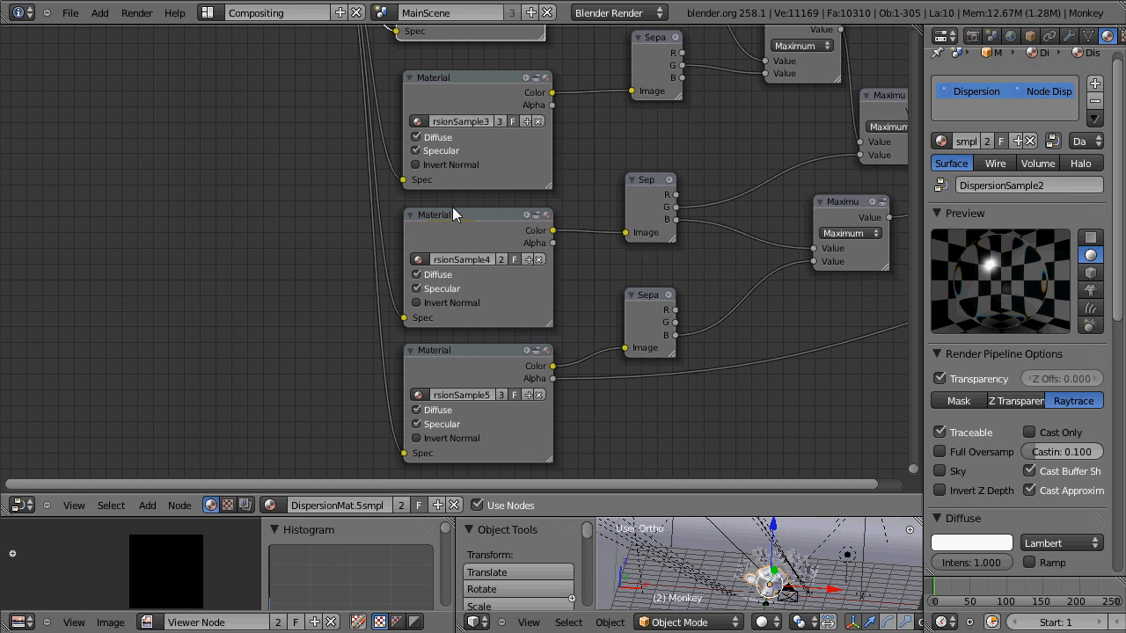
pyautogui.click(468, 238)
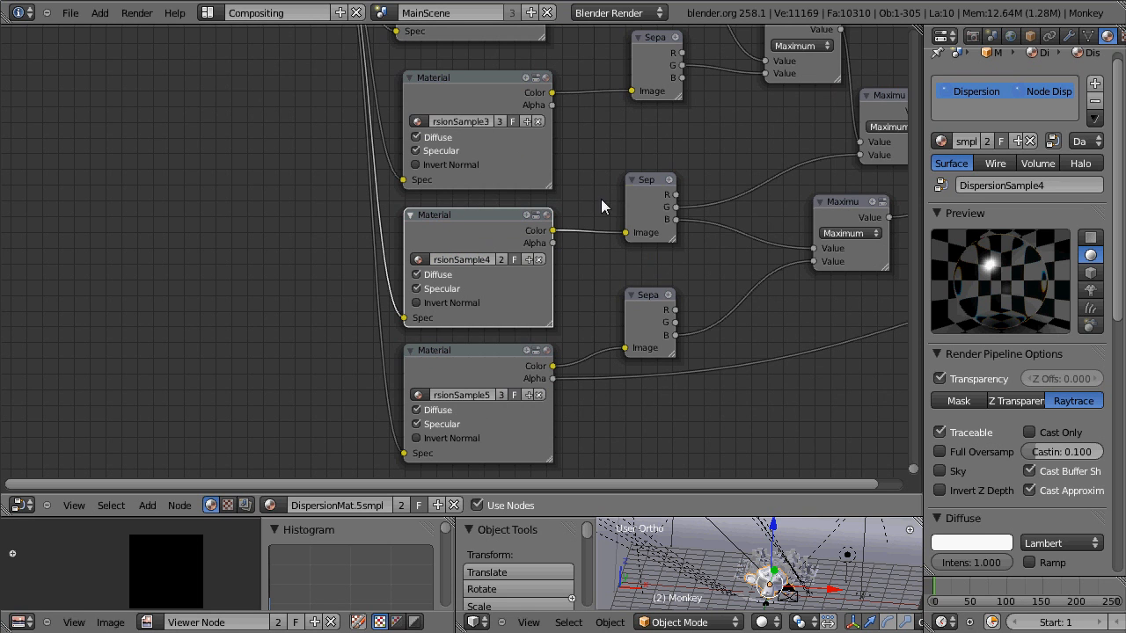
# Inspect the Maximum chain and Combine node, select DispersionSample1 and 2, and nudge the Separate RGB node into place
pyautogui.moveTo(706, 205); pyautogui.dragTo(700, 307, button='middle')
pyautogui.scroll(2, 651, 212)
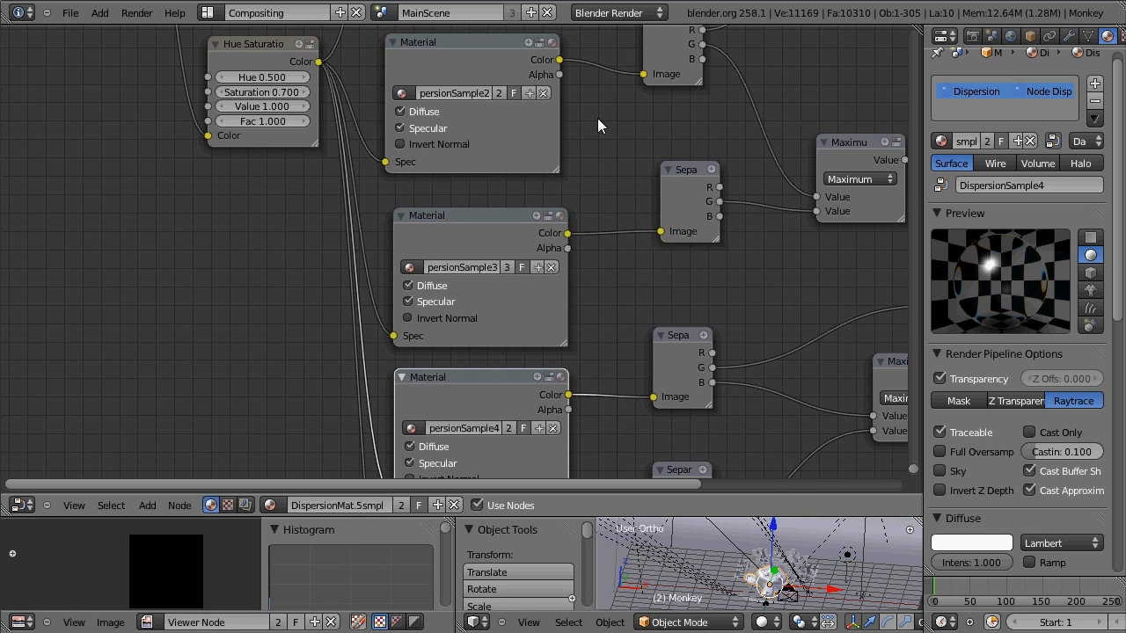
pyautogui.moveTo(597, 118); pyautogui.dragTo(538, 374, button='middle')
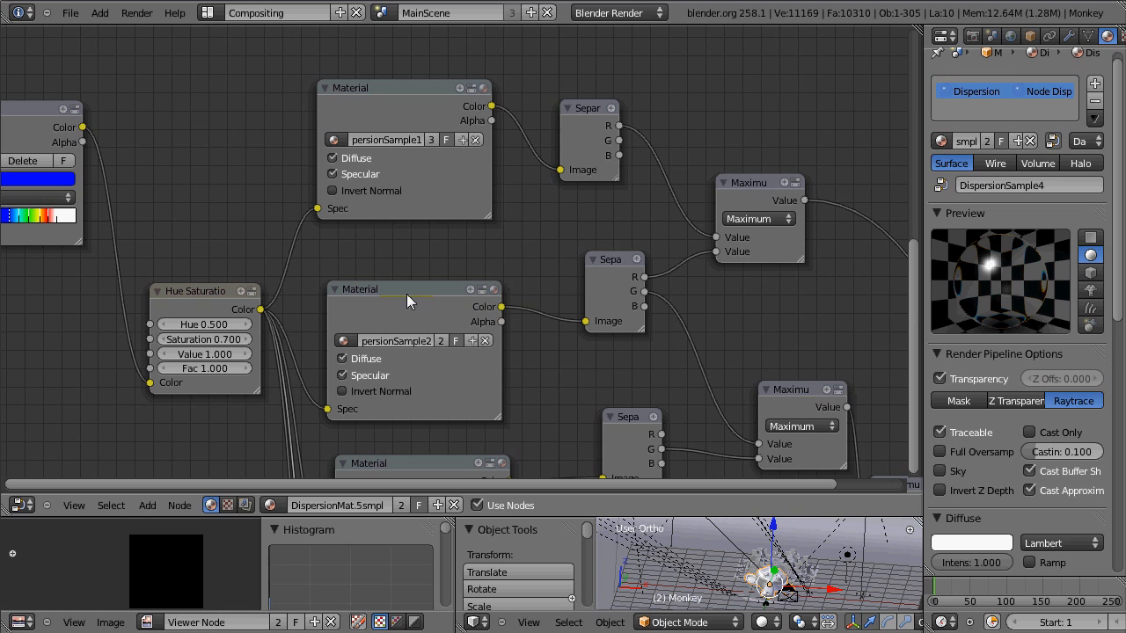
pyautogui.moveTo(766, 328); pyautogui.dragTo(410, 226, button='middle')
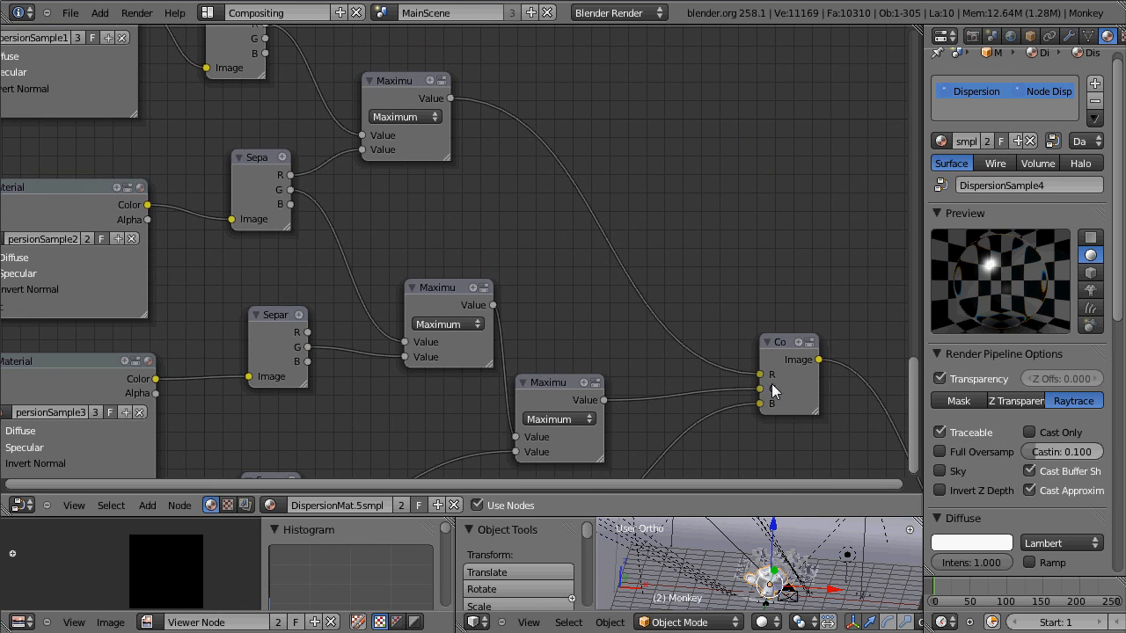
pyautogui.moveTo(548, 295); pyautogui.dragTo(766, 434, button='middle')
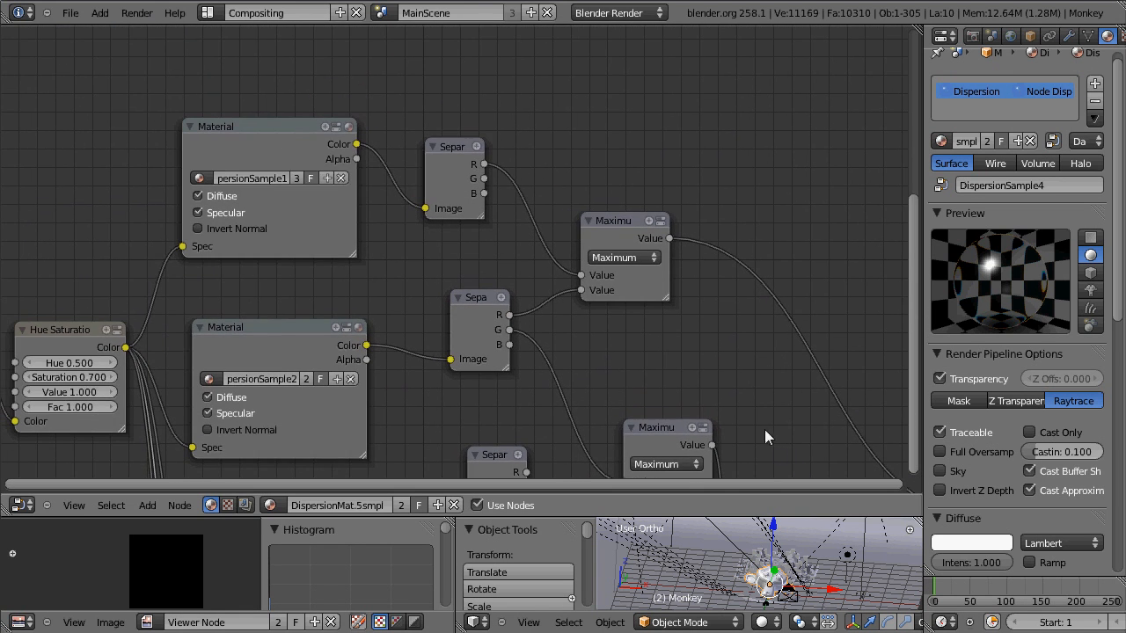
pyautogui.click(247, 136)
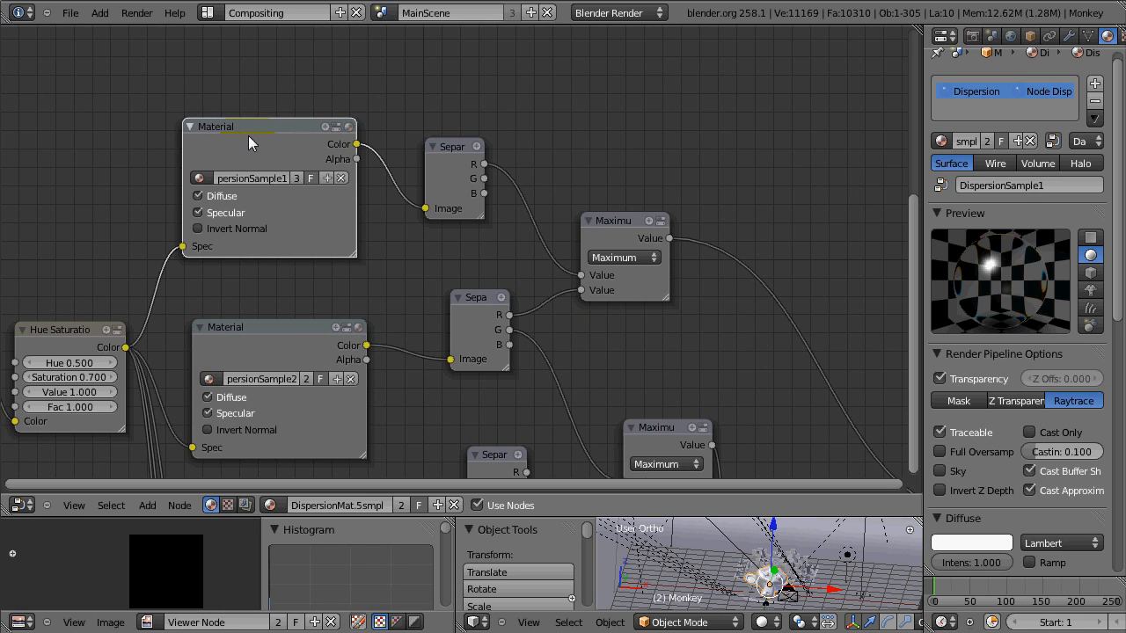
pyautogui.click(297, 346)
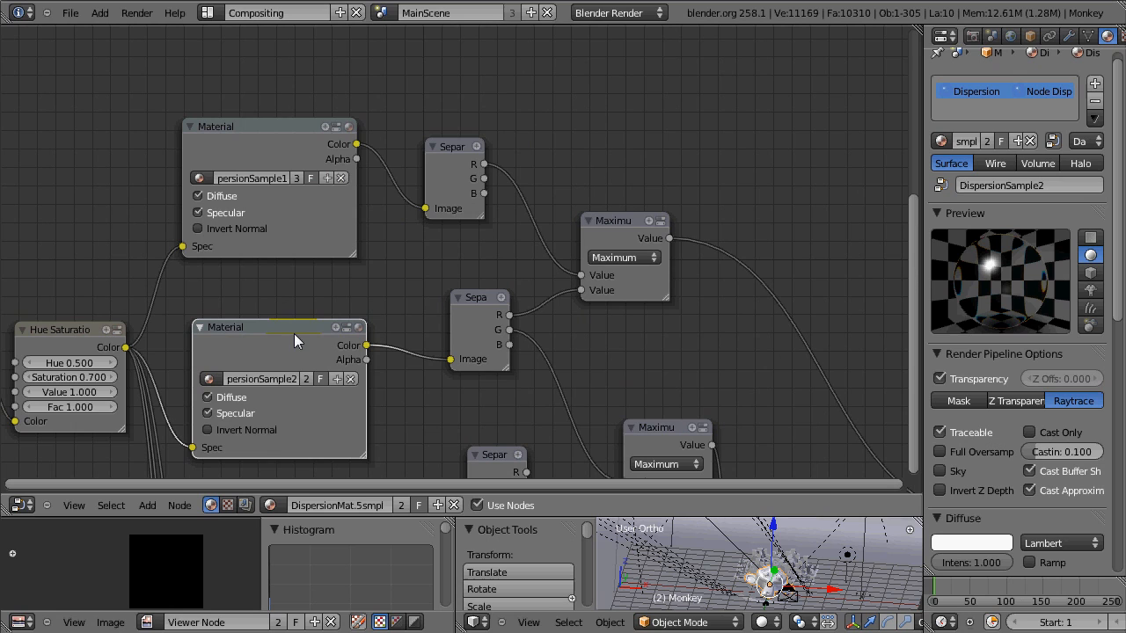
pyautogui.moveTo(476, 304)
pyautogui.mouseDown()
pyautogui.moveTo(466, 307)
pyautogui.moveTo(504, 319)
pyautogui.mouseUp()
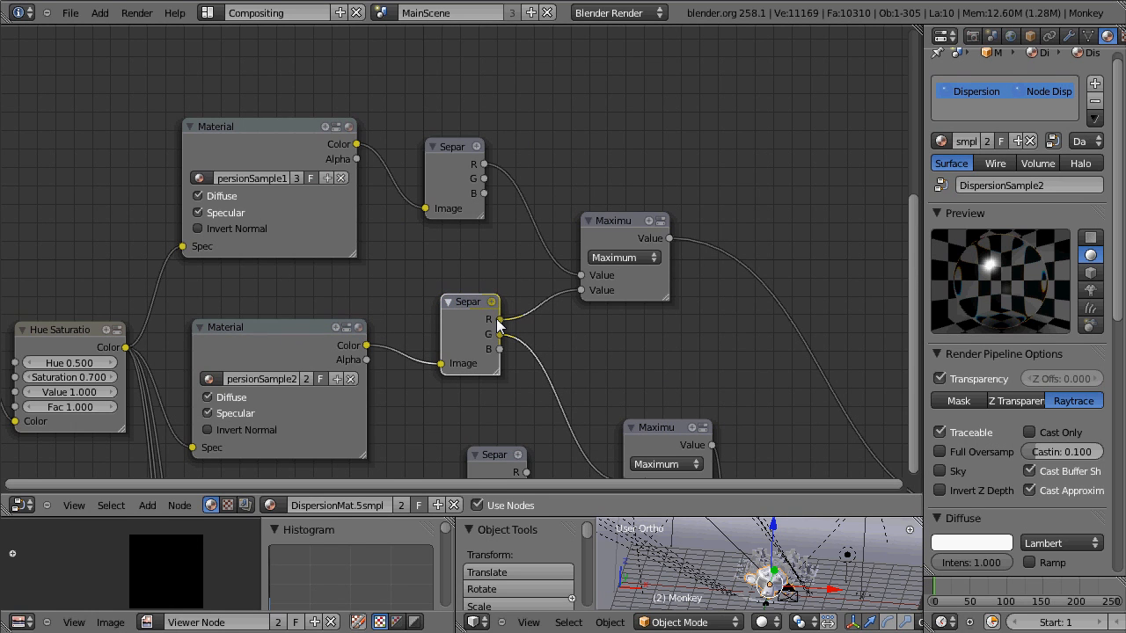
pyautogui.click(465, 151)
pyautogui.moveTo(504, 396)
pyautogui.mouseDown(button='middle')
pyautogui.moveTo(497, 332)
pyautogui.moveTo(510, 159)
pyautogui.mouseUp(button='middle')
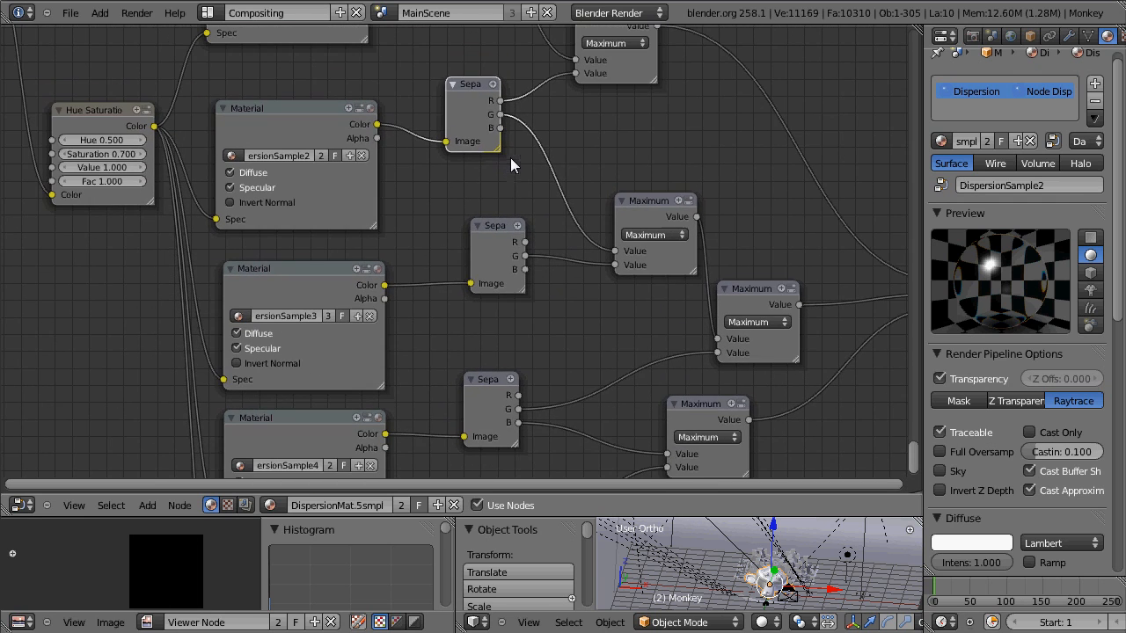
pyautogui.moveTo(508, 264)
pyautogui.mouseDown(button='middle')
pyautogui.moveTo(519, 134)
pyautogui.moveTo(563, 62)
pyautogui.mouseUp(button='middle')
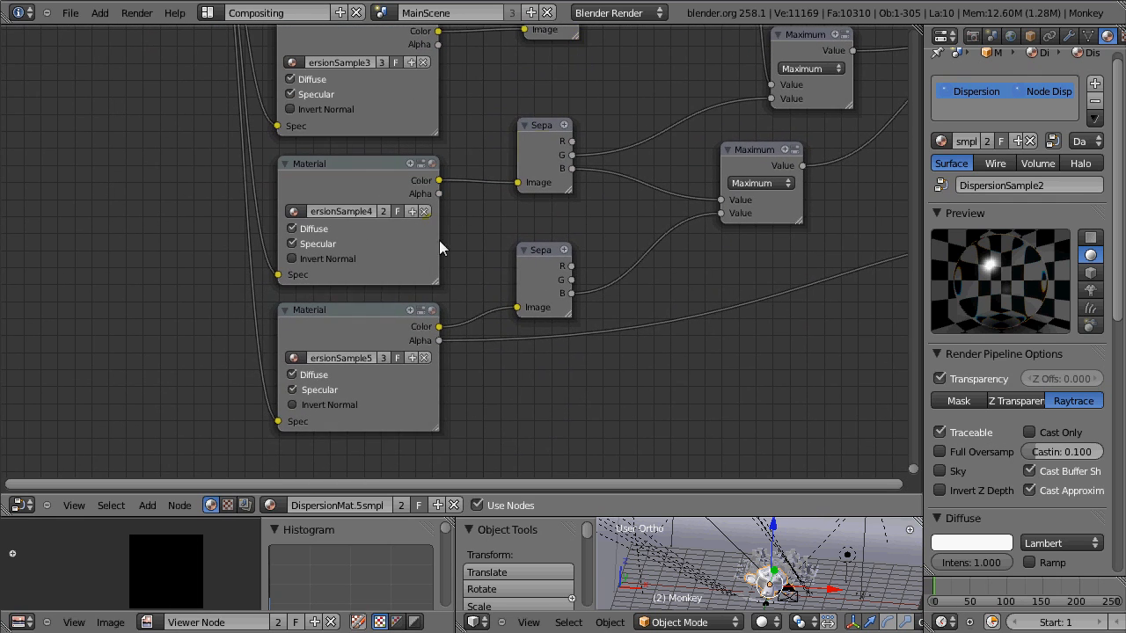
pyautogui.moveTo(571, 265)
pyautogui.mouseDown(button='middle')
pyautogui.moveTo(106, 365)
pyautogui.moveTo(528, 285)
pyautogui.moveTo(498, 286)
pyautogui.mouseUp(button='middle')
pyautogui.scroll(2, 498, 286)
pyautogui.moveTo(484, 246); pyautogui.dragTo(475, 301, button='middle')
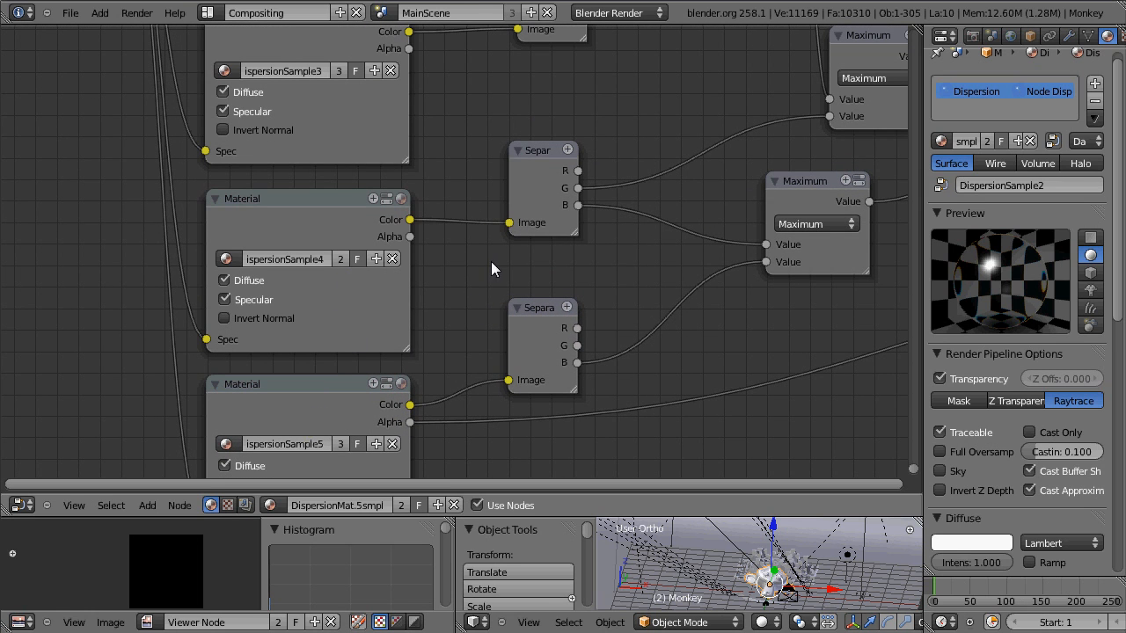
pyautogui.moveTo(491, 270); pyautogui.dragTo(422, 395, button='middle')
pyautogui.moveTo(415, 182)
pyautogui.mouseDown(button='middle')
pyautogui.moveTo(392, 315)
pyautogui.moveTo(387, 302)
pyautogui.mouseUp(button='middle')
pyautogui.scroll(-2, 476, 303)
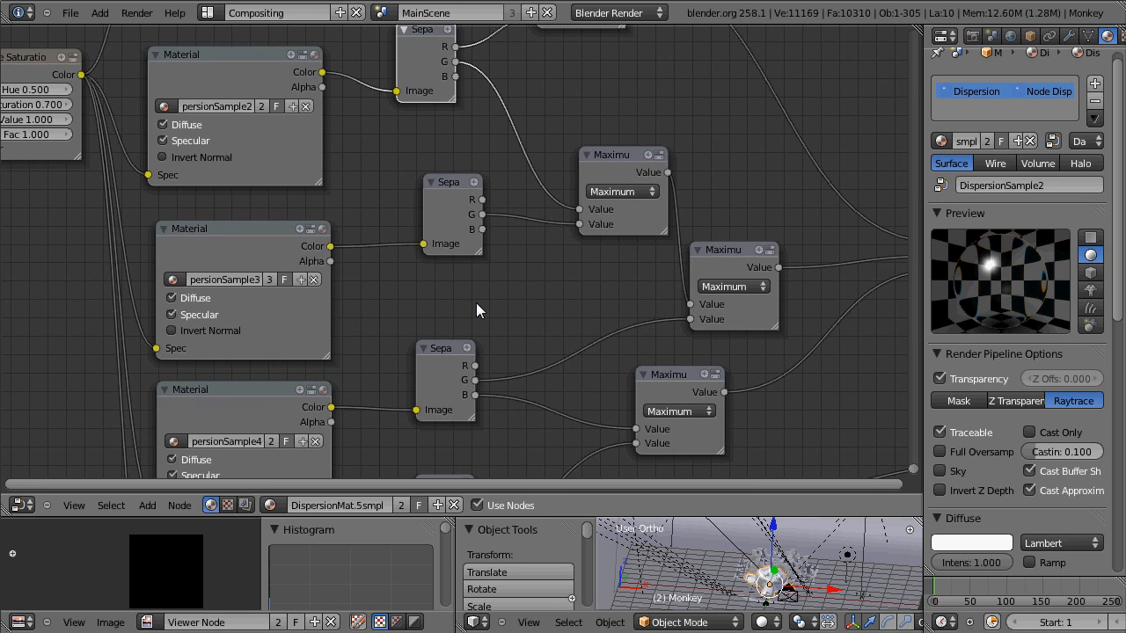
pyautogui.moveTo(476, 303); pyautogui.dragTo(471, 322, button='middle')
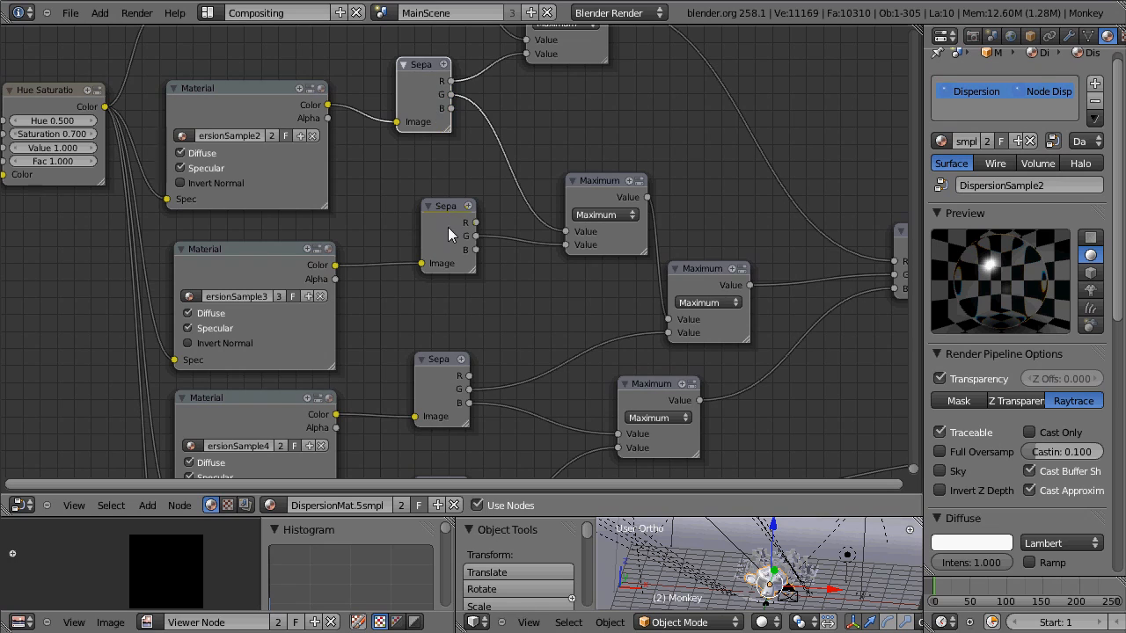
pyautogui.click(425, 112)
pyautogui.moveTo(556, 291); pyautogui.dragTo(284, 297, button='middle')
pyautogui.scroll(1, 395, 294)
pyautogui.scroll(2, 510, 317)
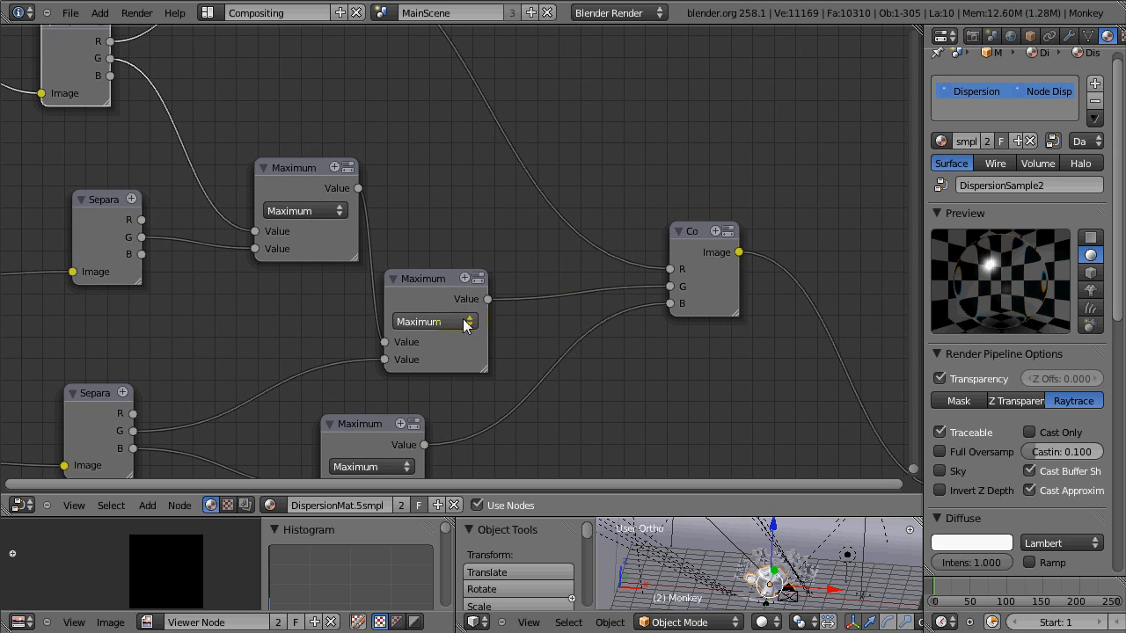
pyautogui.moveTo(534, 339); pyautogui.dragTo(451, 269, button='middle')
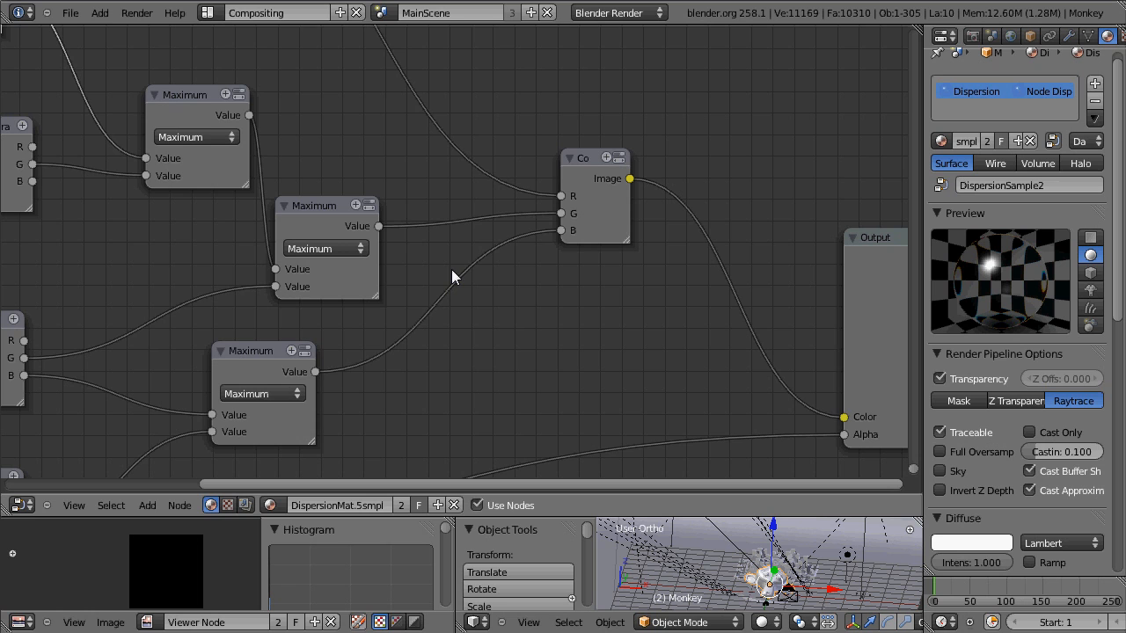
pyautogui.scroll(-1, 473, 305)
pyautogui.scroll(-1, 497, 320)
pyautogui.scroll(-1, 546, 259)
# Shift the node editor view down slightly before leaving for the sketch
pyautogui.moveTo(546, 261); pyautogui.dragTo(546, 284, button='middle')
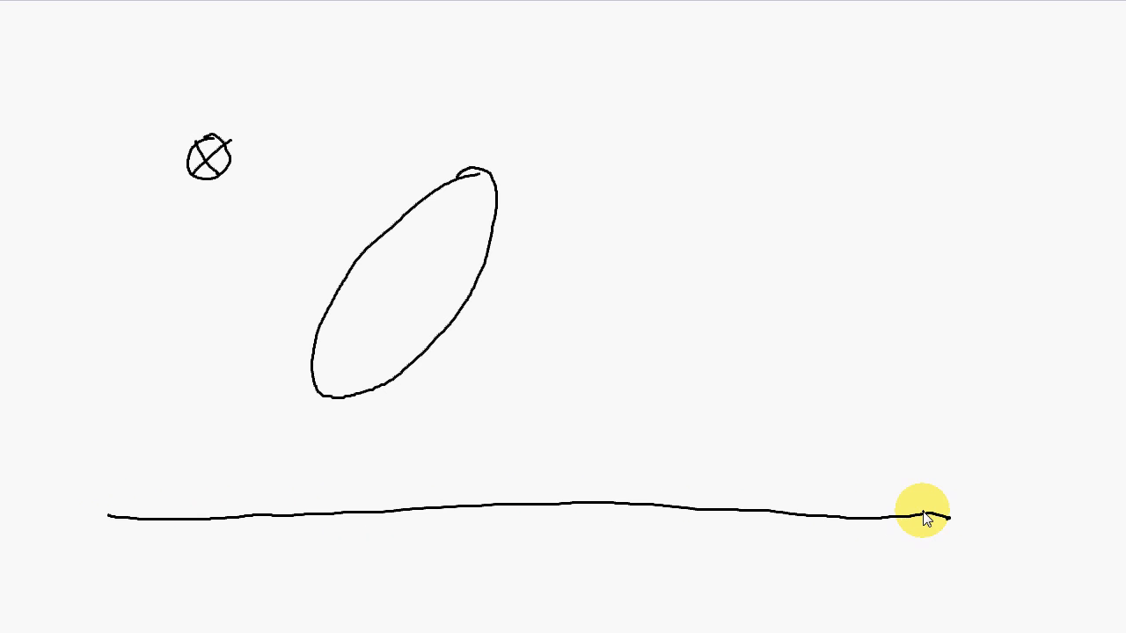
pyautogui.click(274, 156)
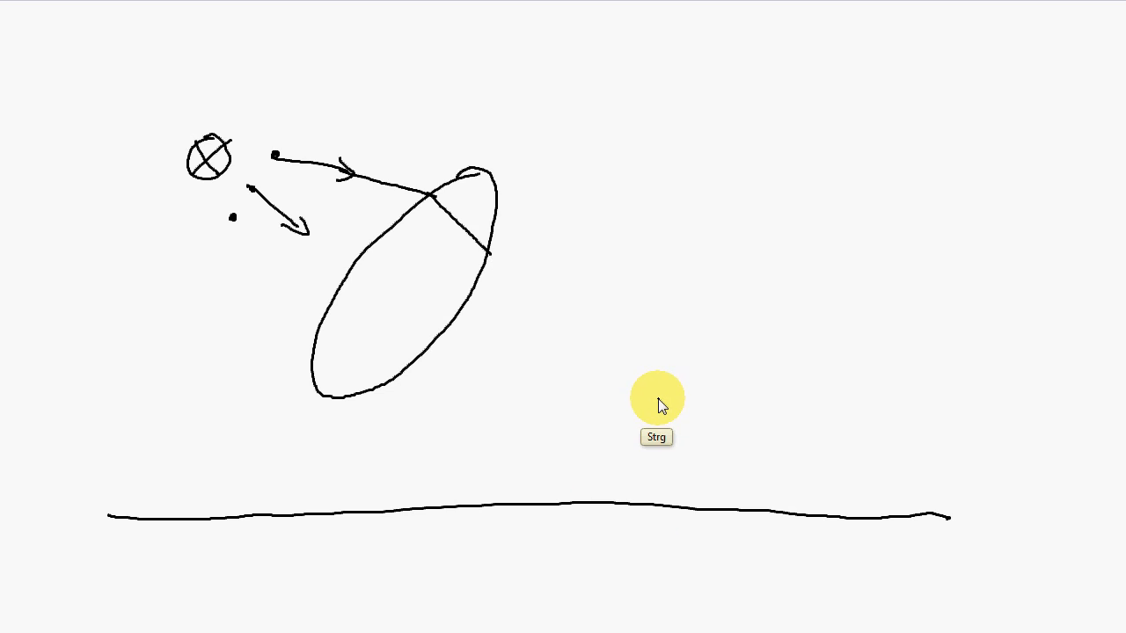
pyautogui.hotkey('ctrl', 'z')
pyautogui.hotkey('ctrl', 'z')
pyautogui.hotkey('ctrl', 'z')
pyautogui.hotkey('ctrl', 'z')
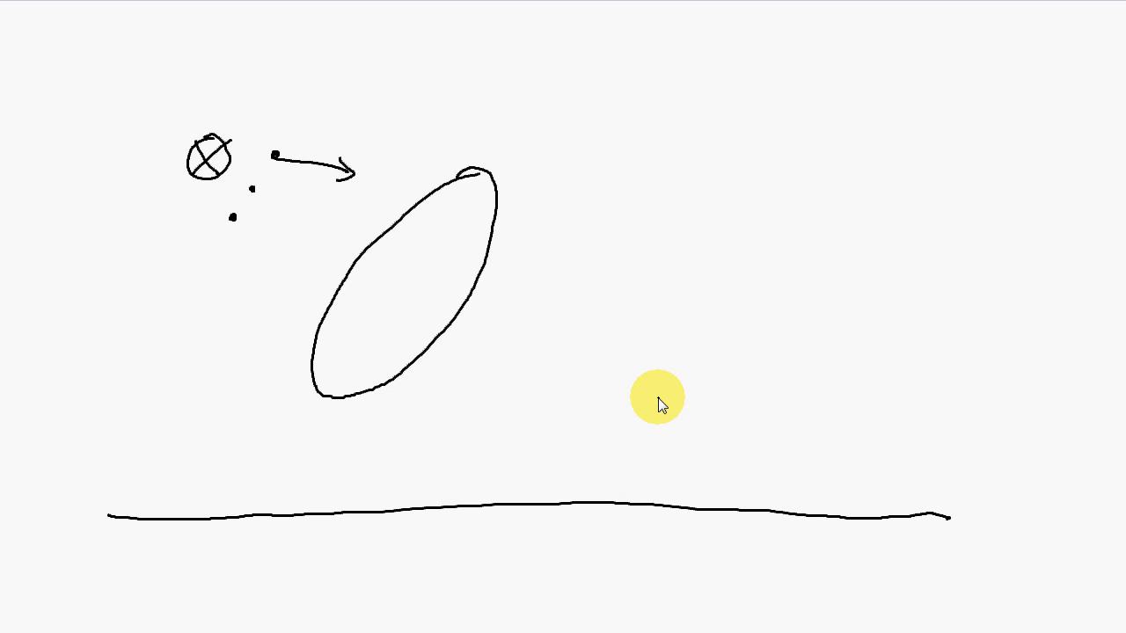
pyautogui.hotkey('ctrl', 'z')
pyautogui.hotkey('ctrl', 'z')
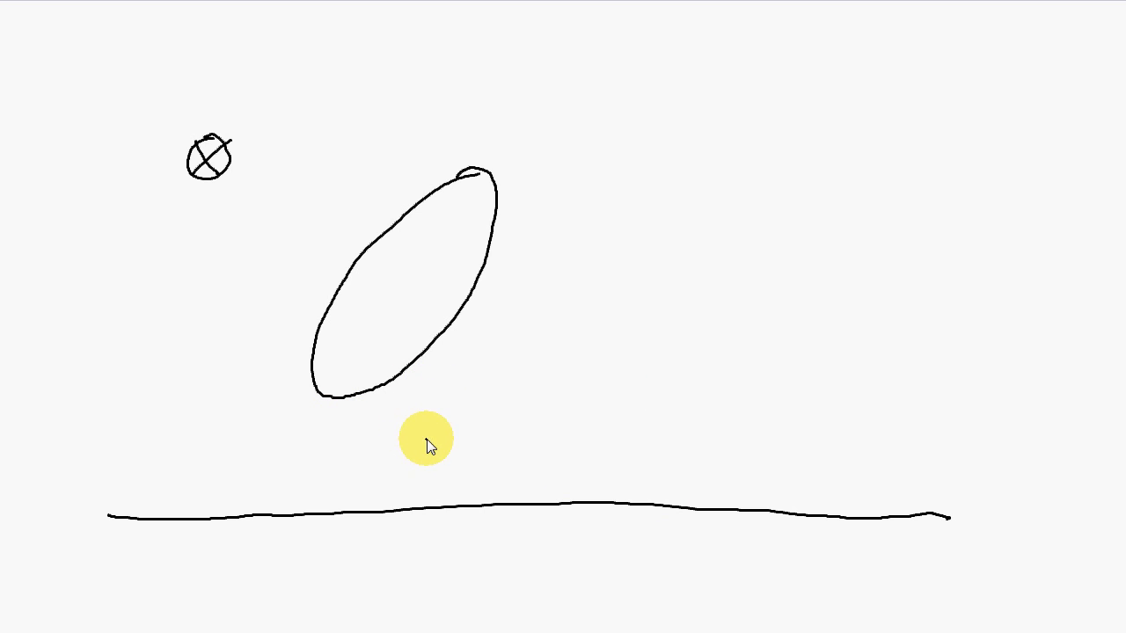
# Draw two freehand arrows striking the ellipse's bottom edge in the sketch
pyautogui.moveTo(428, 437)
pyautogui.mouseDown()
pyautogui.moveTo(379, 384)
pyautogui.moveTo(384, 409)
pyautogui.mouseUp()
pyautogui.moveTo(378, 384); pyautogui.dragTo(398, 397)
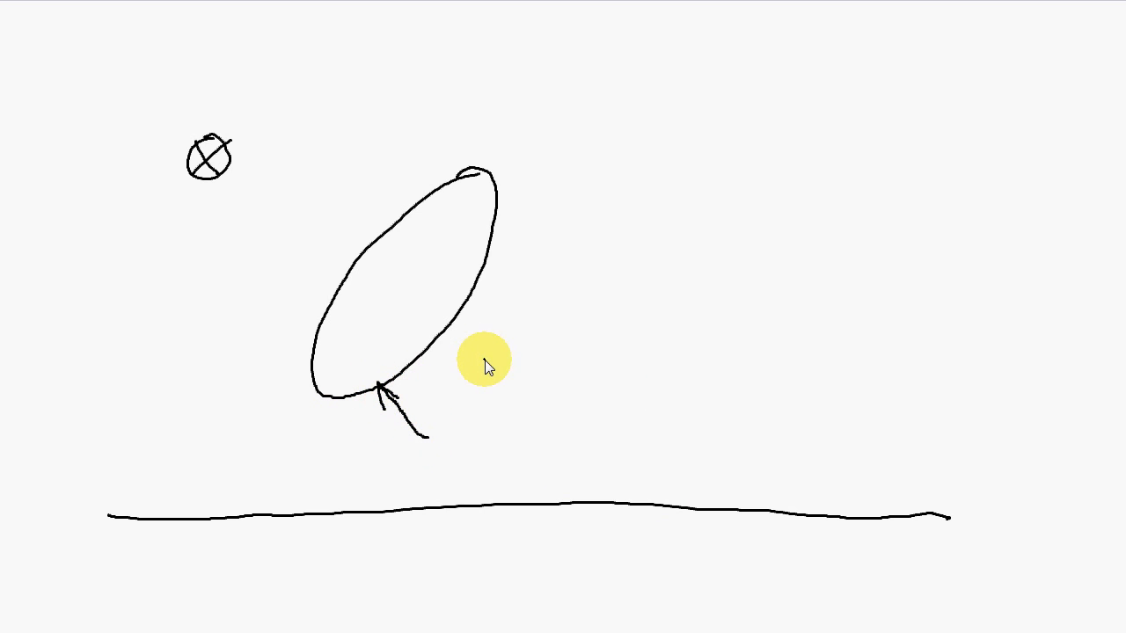
pyautogui.moveTo(500, 376)
pyautogui.mouseDown()
pyautogui.moveTo(442, 330)
pyautogui.moveTo(449, 359)
pyautogui.mouseUp()
pyautogui.moveTo(442, 330); pyautogui.dragTo(463, 339)
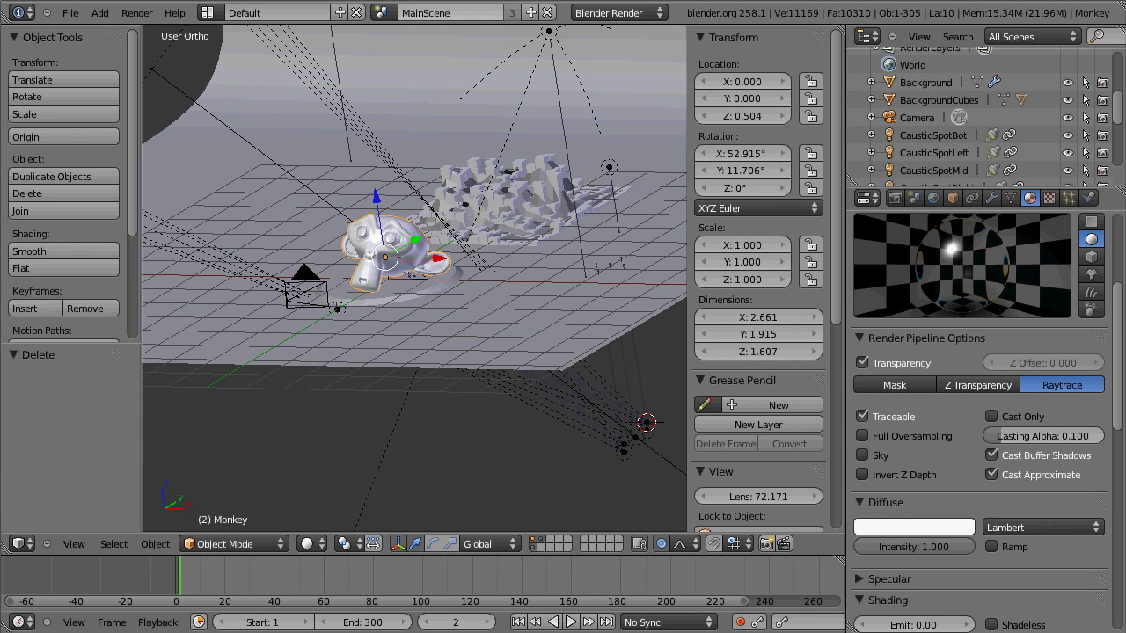
# Switch to the CausticsMid scene and select the CausticTarget sphere above the grid
pyautogui.click(381, 12)
pyautogui.click(427, 92)
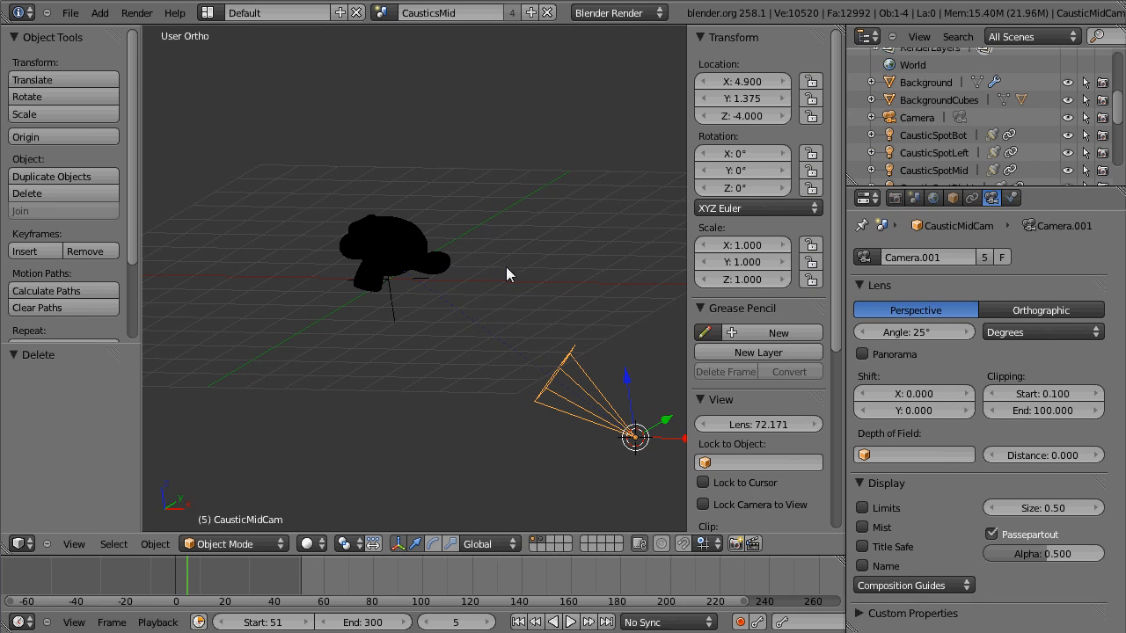
pyautogui.scroll(-2, 580, 317)
pyautogui.scroll(-2, 591, 351)
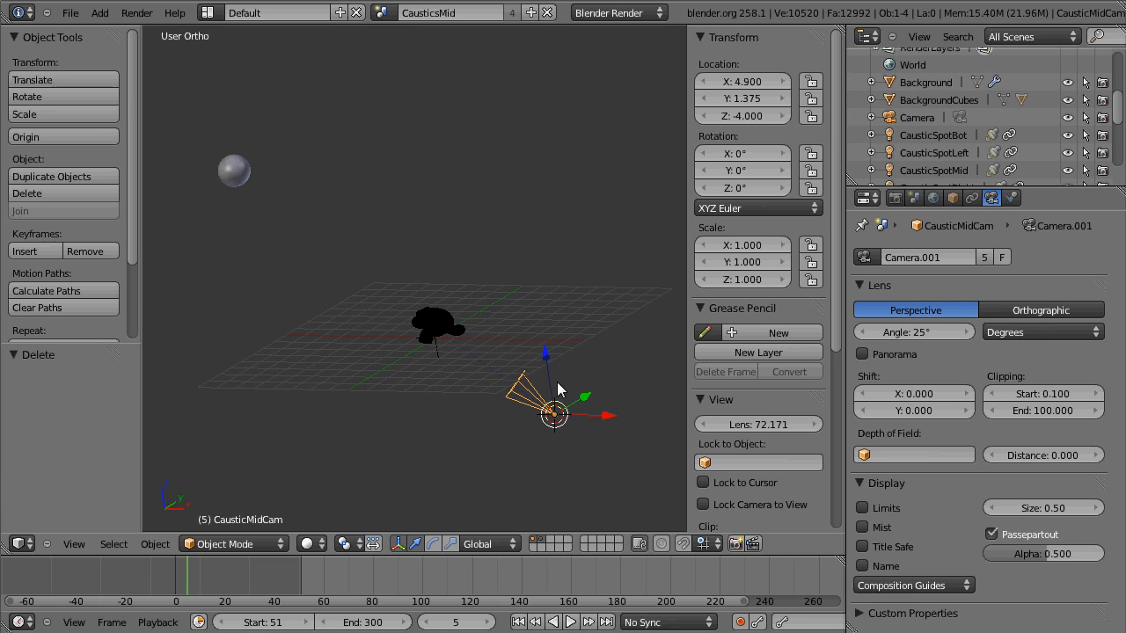
pyautogui.rightClick(238, 172)
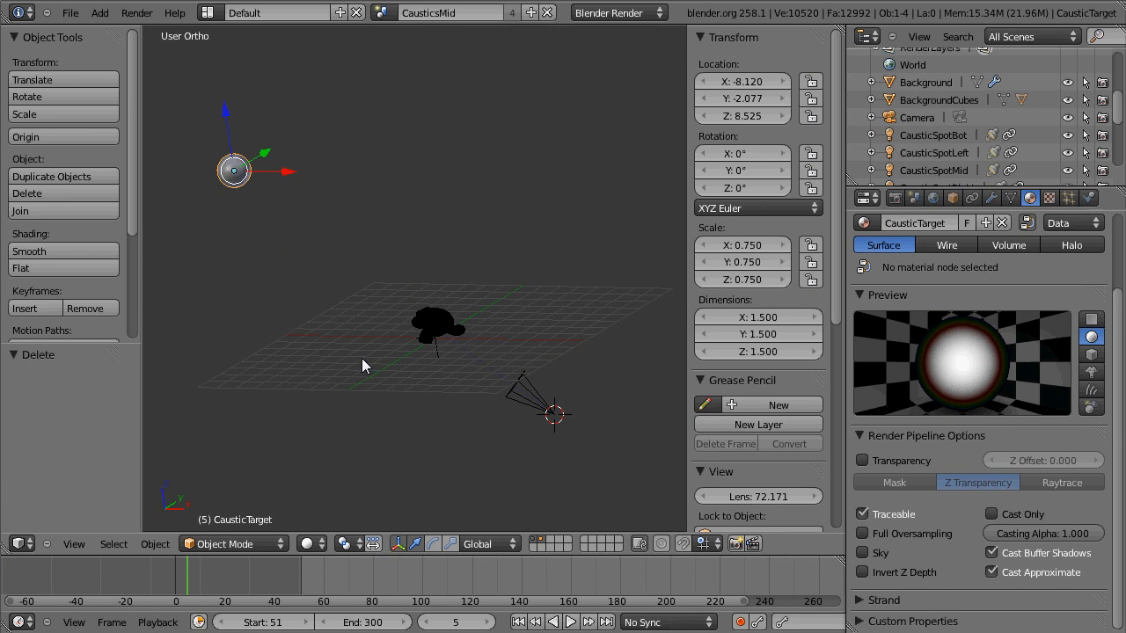
pyautogui.rightClick(452, 313)
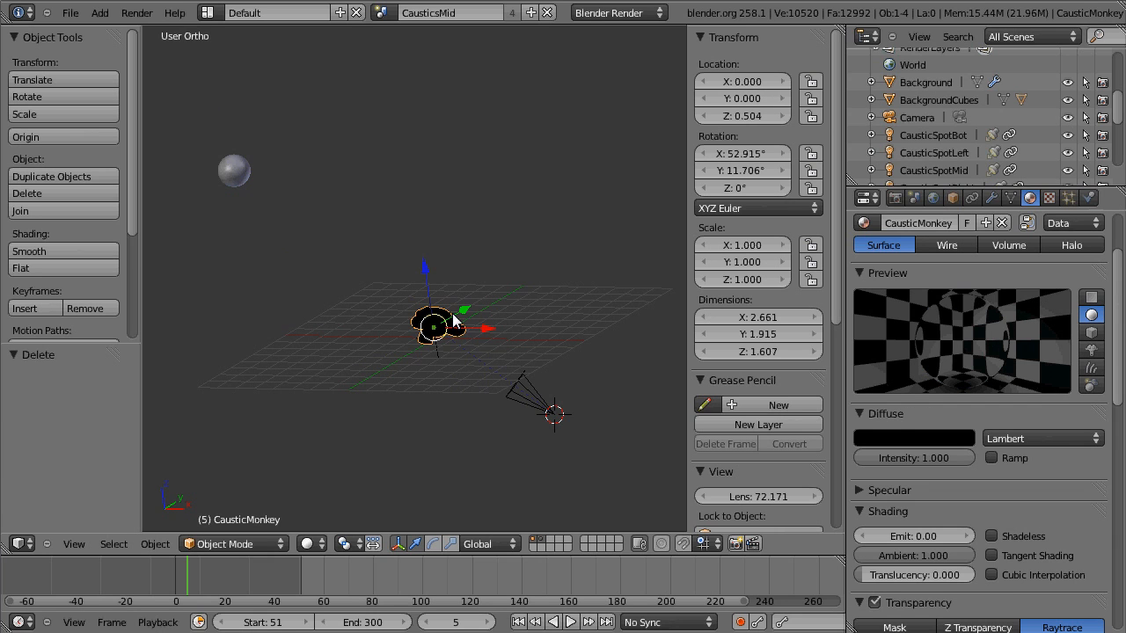
pyautogui.moveTo(984, 471); pyautogui.dragTo(990, 231, button='middle')
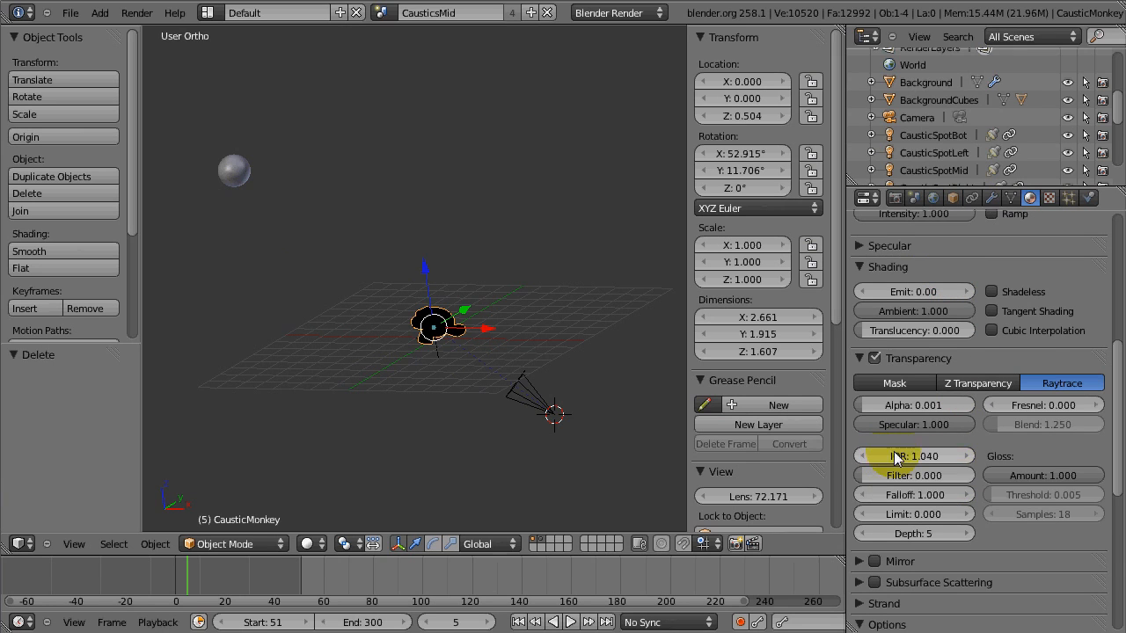
pyautogui.scroll(3, 933, 405)
pyautogui.click(869, 325)
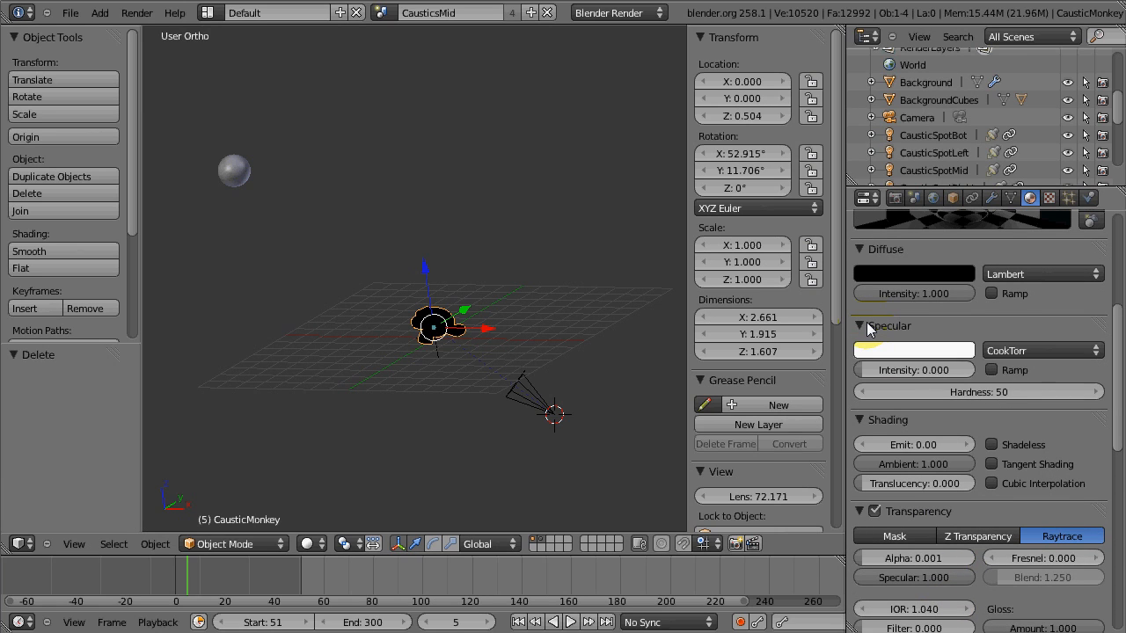
pyautogui.click(870, 326)
pyautogui.scroll(5, 940, 304)
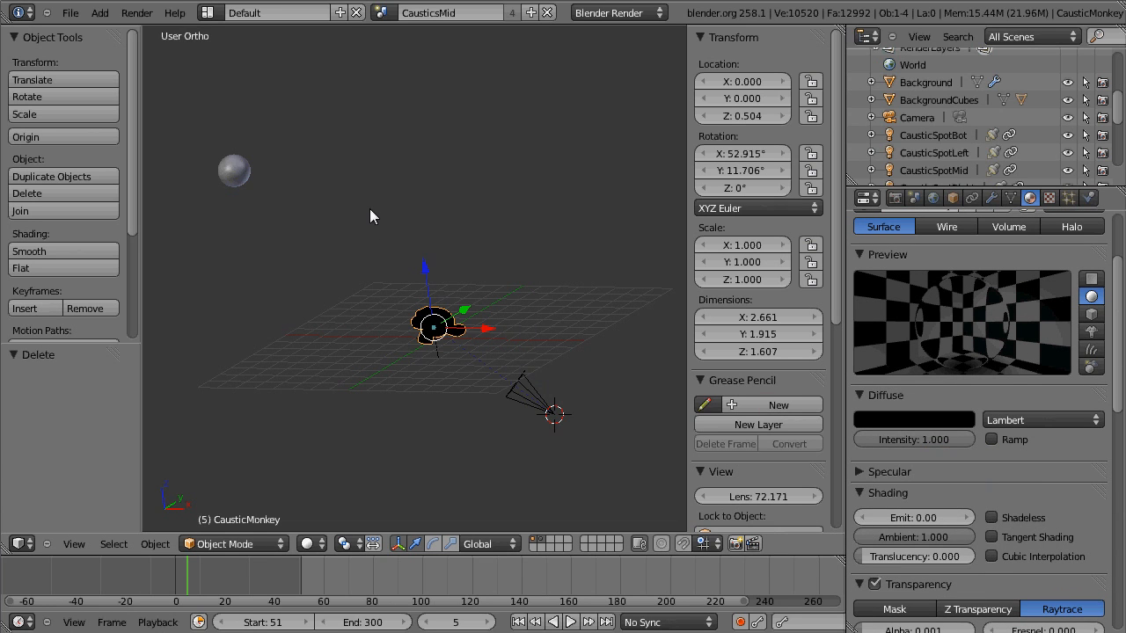
pyautogui.rightClick(236, 174)
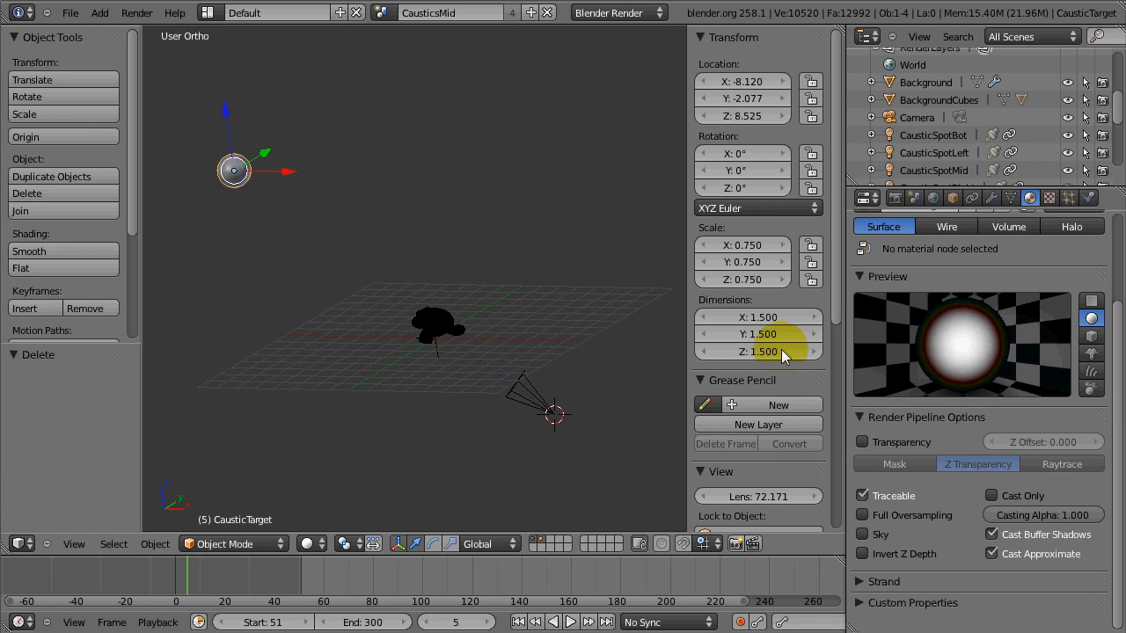
# Switch to the Compositing layout and frame CausticTarget's Geometry, Normal, ColorRamp and Output nodes
pyautogui.click(209, 14)
pyautogui.click(229, 56)
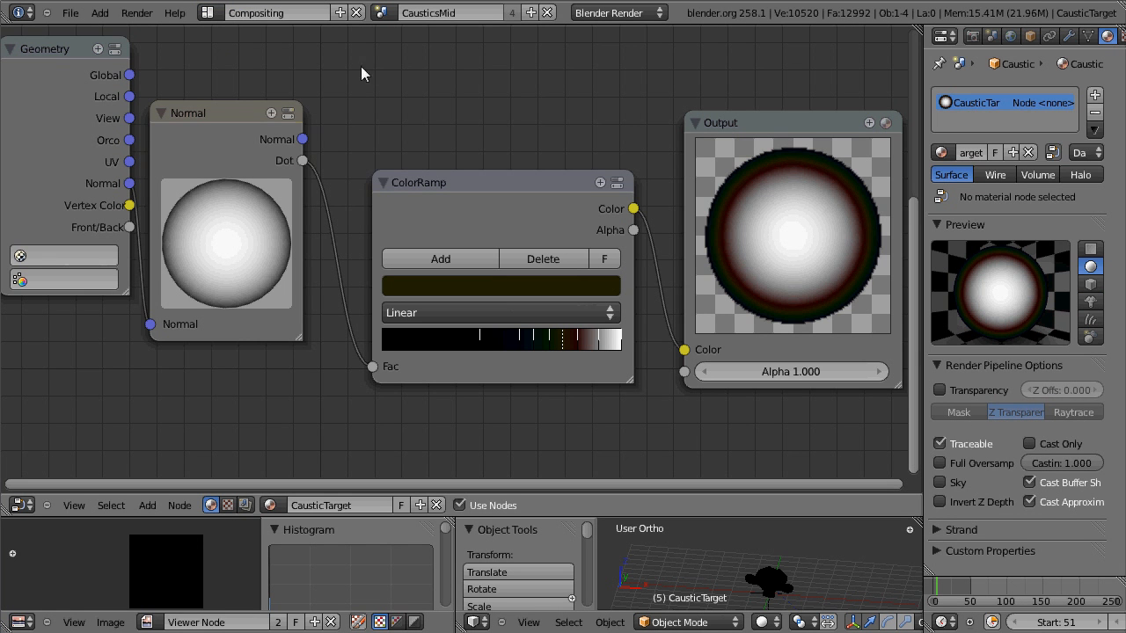
pyautogui.moveTo(478, 108); pyautogui.dragTo(316, 143, button='middle')
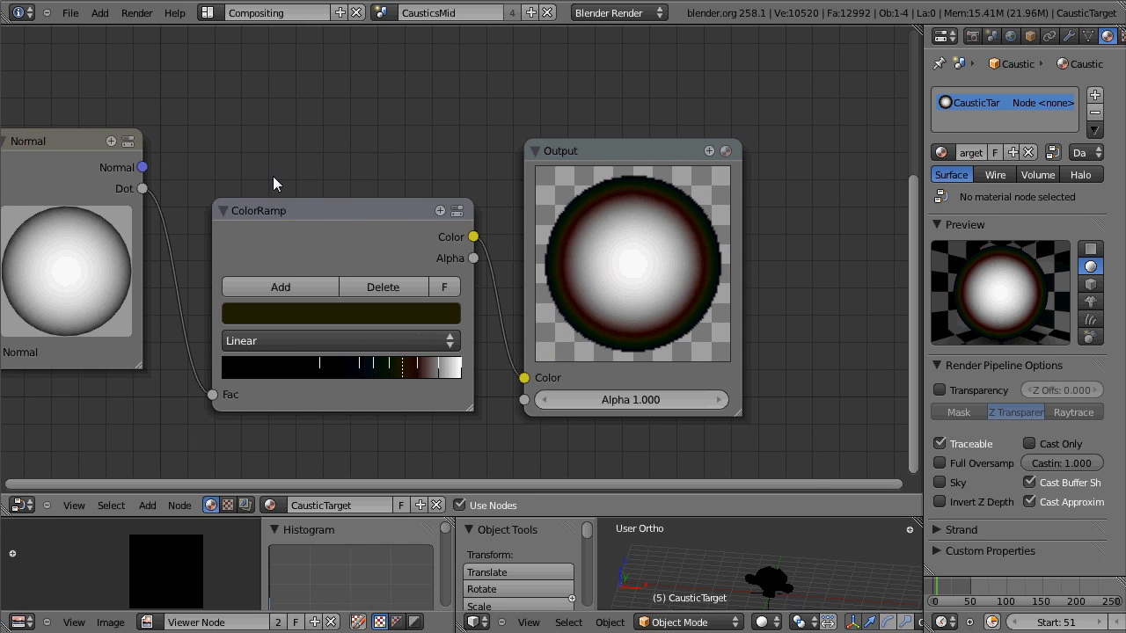
pyautogui.moveTo(273, 176); pyautogui.dragTo(532, 212, button='middle')
pyautogui.moveTo(616, 141); pyautogui.dragTo(504, 124, button='middle')
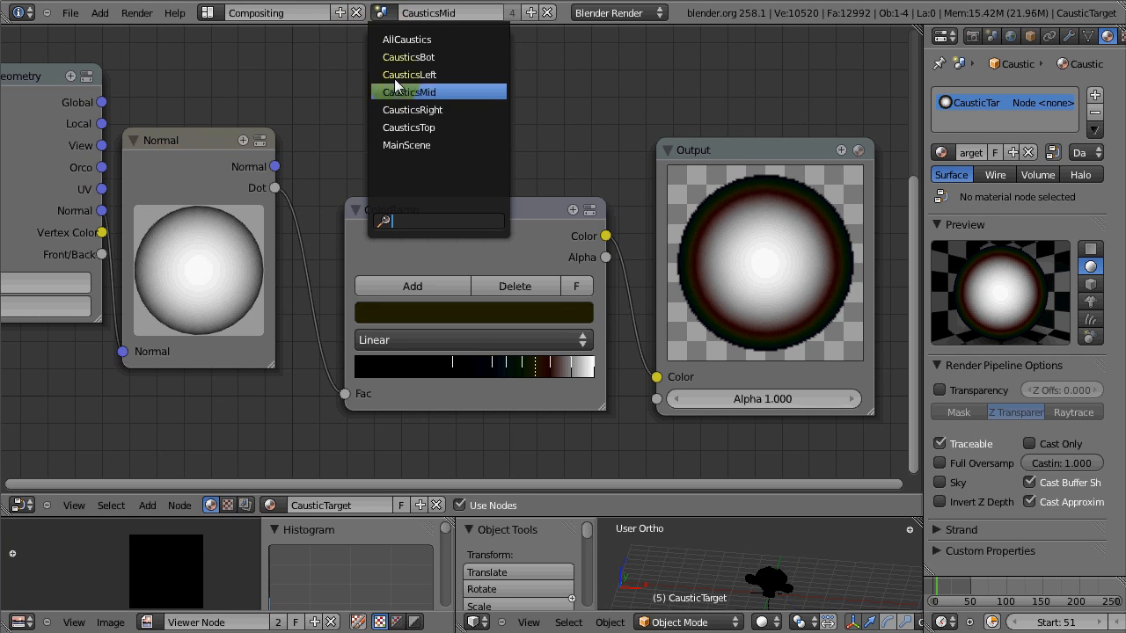
# Return to the Default layout and render the CausticsMid caustic frame with F12
pyautogui.click(218, 13)
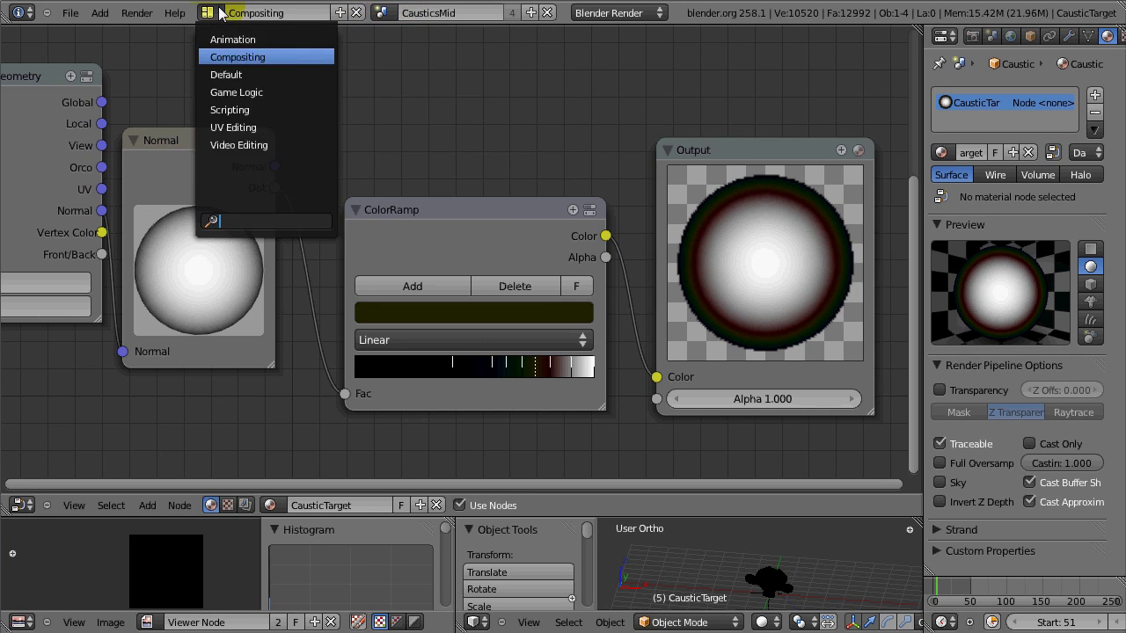
pyautogui.click(235, 75)
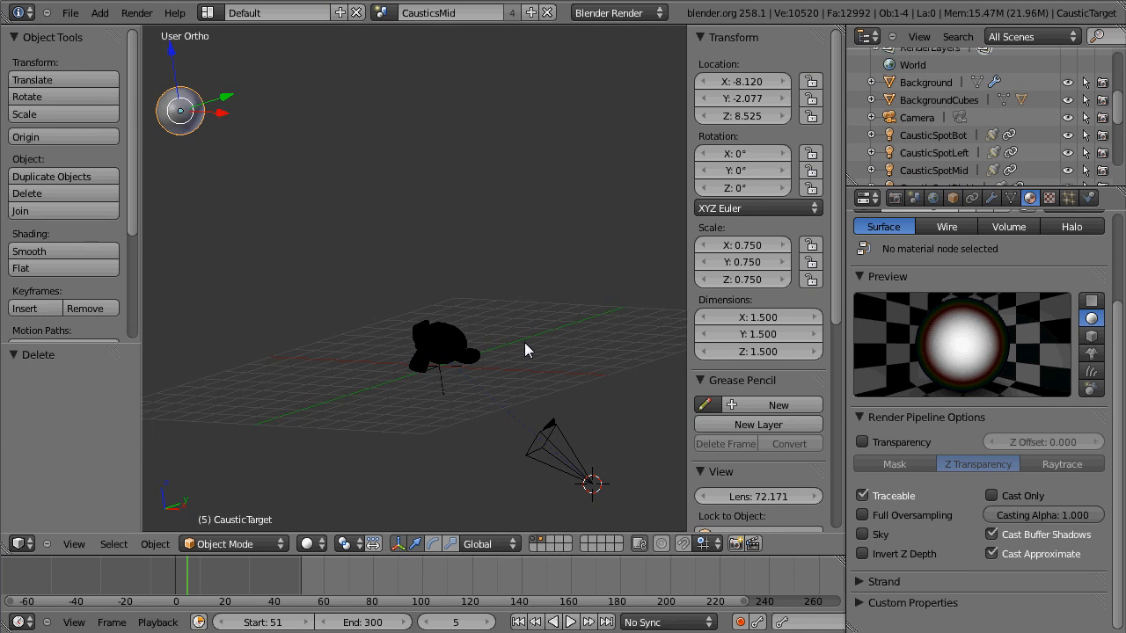
pyautogui.press('F12')
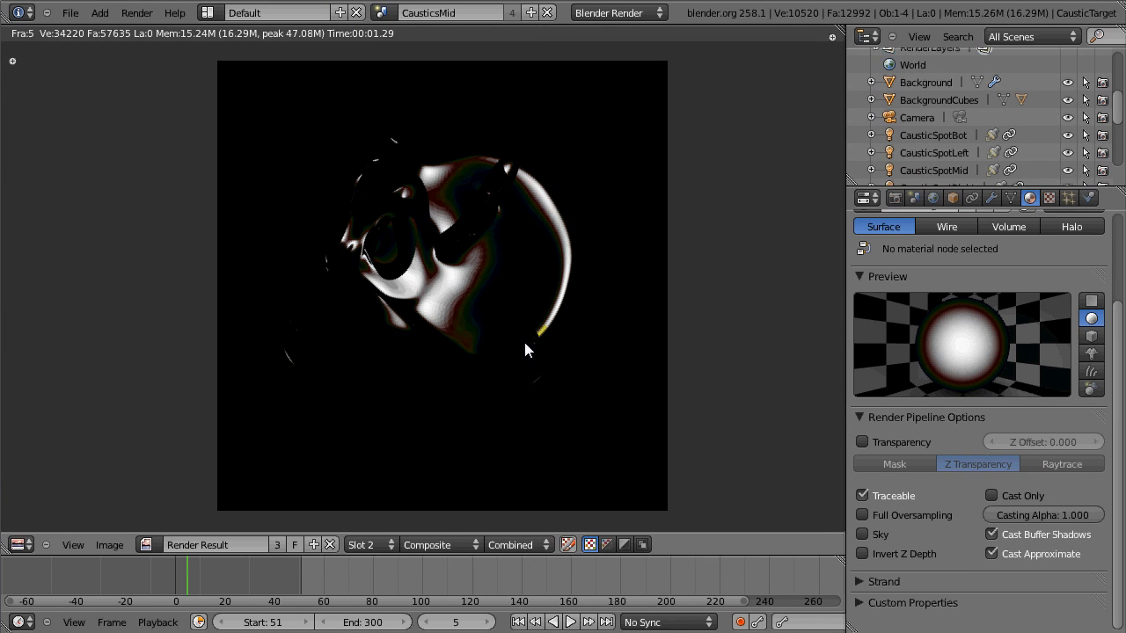
pyautogui.click(211, 13)
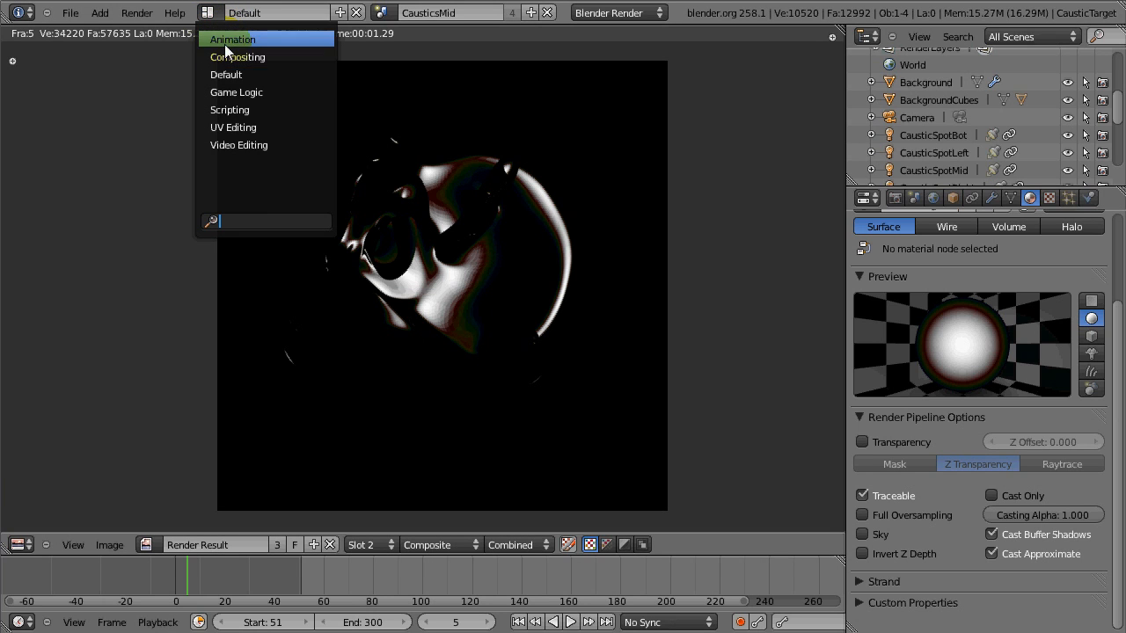
# Return from the render result to MainScene's 3D view at a higher angle
pyautogui.click(380, 12)
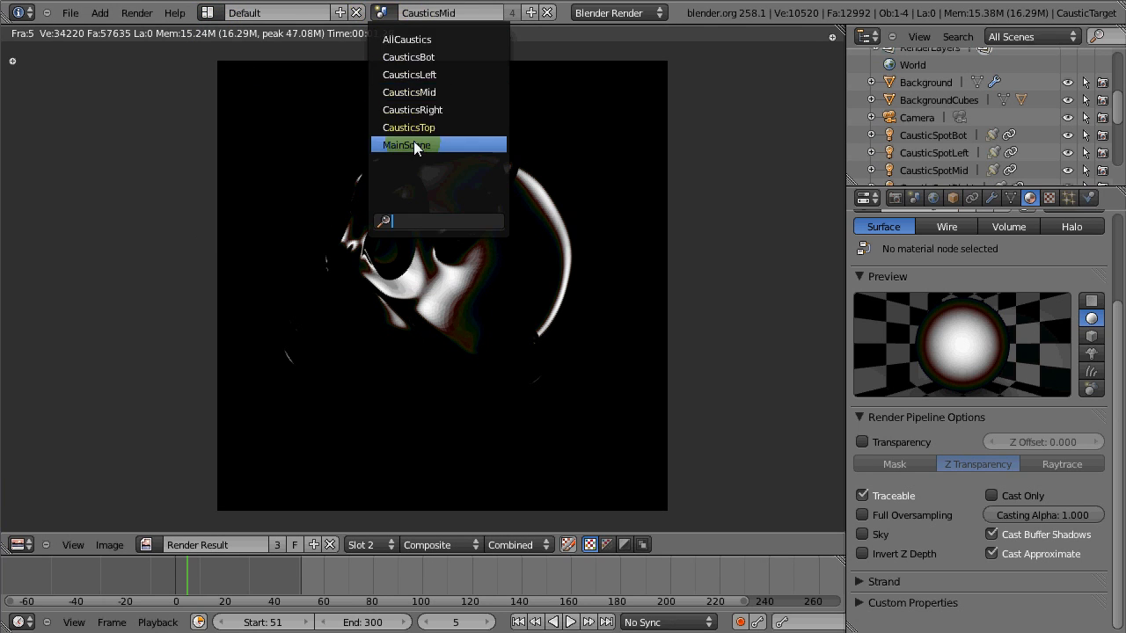
pyautogui.click(414, 142)
pyautogui.hotkey('shift', 'F5')
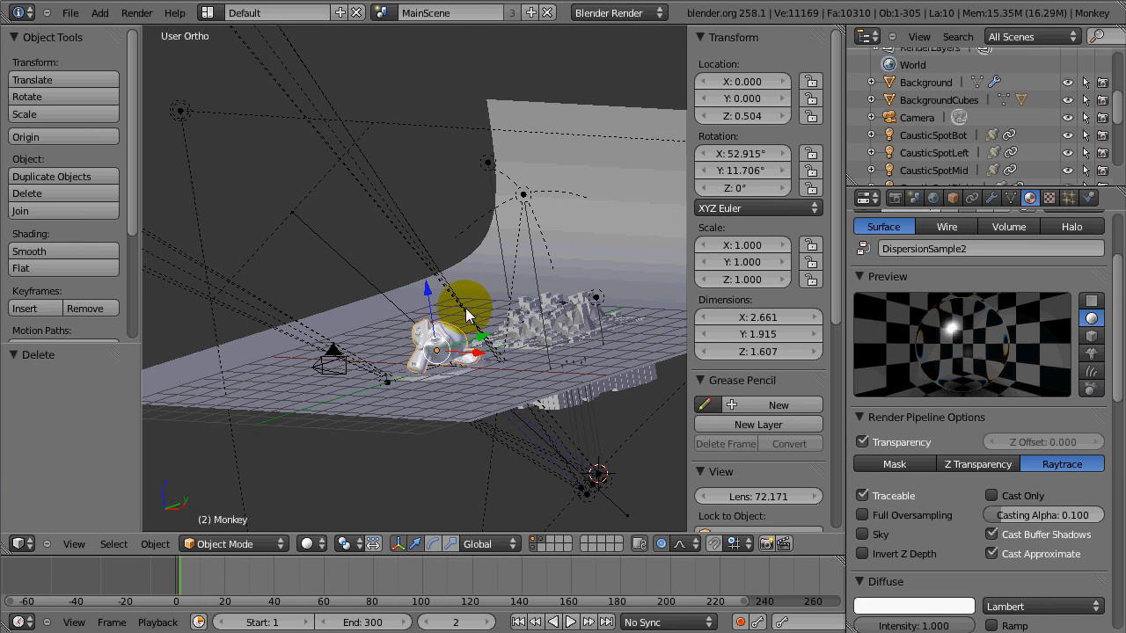
pyautogui.moveTo(423, 212); pyautogui.dragTo(469, 235, button='middle')
pyautogui.scroll(3, 468, 236)
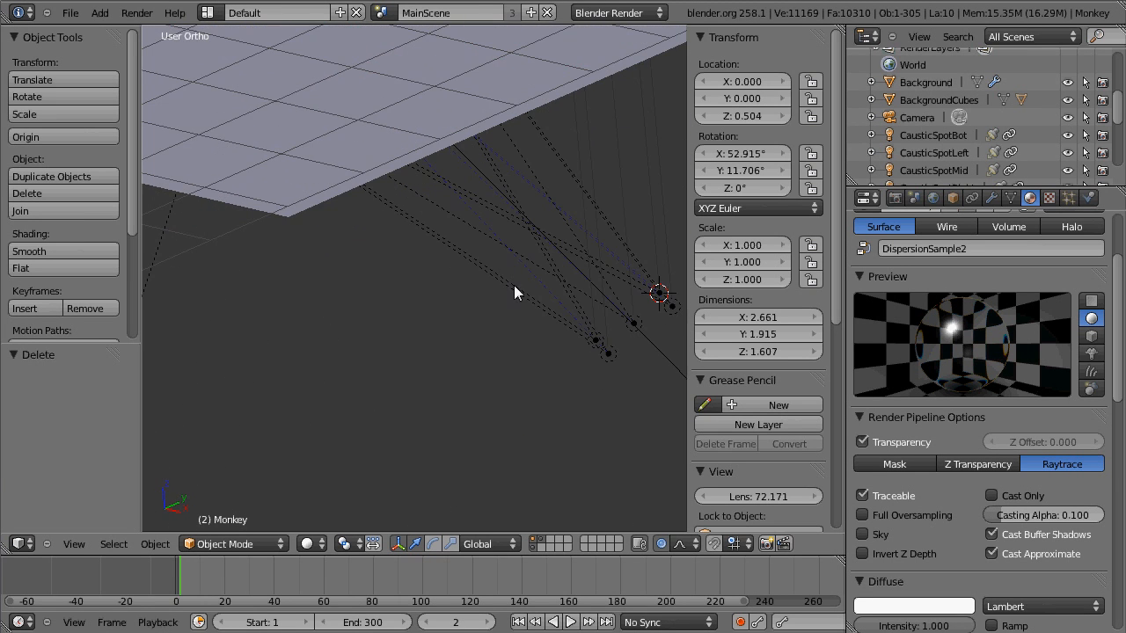
pyautogui.scroll(3, 526, 287)
# Select the CausticSpotMid lamp, show its texture settings and view the spot lamps below the floor
pyautogui.rightClick(564, 322)
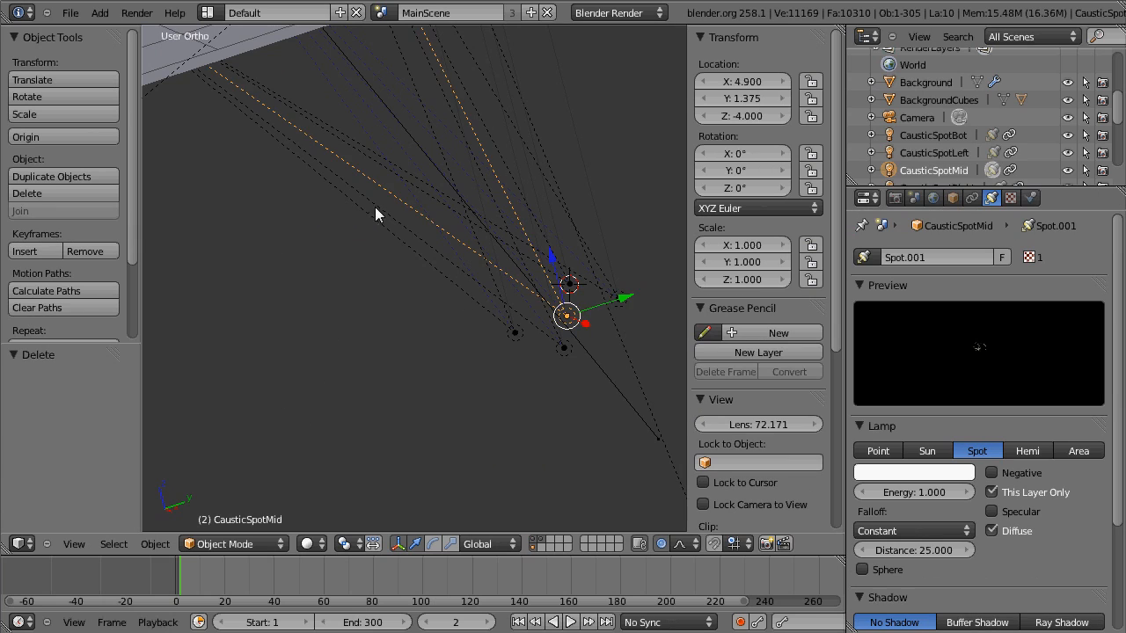
pyautogui.moveTo(377, 209); pyautogui.dragTo(417, 214, button='middle')
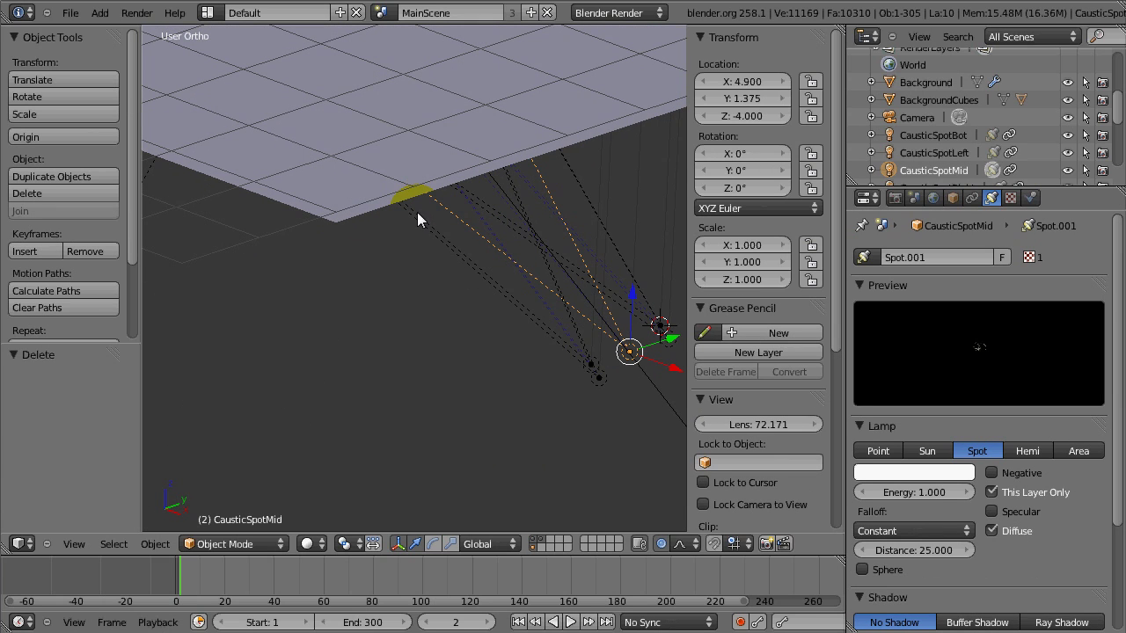
pyautogui.click(1011, 197)
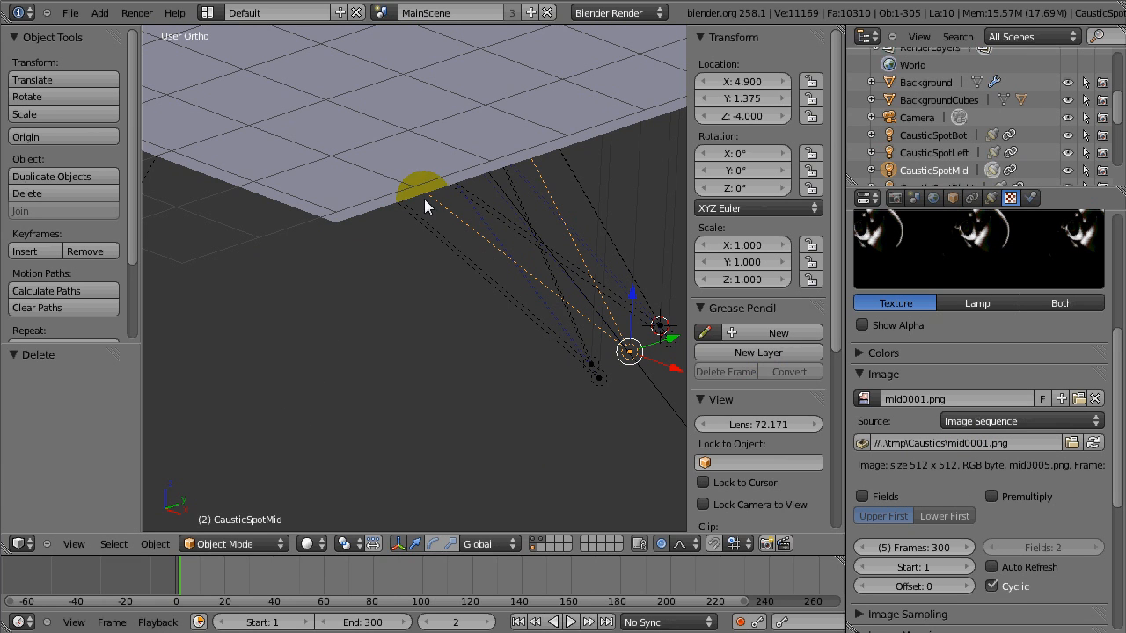
pyautogui.moveTo(398, 190)
pyautogui.mouseDown(button='middle')
pyautogui.moveTo(452, 352)
pyautogui.moveTo(452, 395)
pyautogui.mouseUp(button='middle')
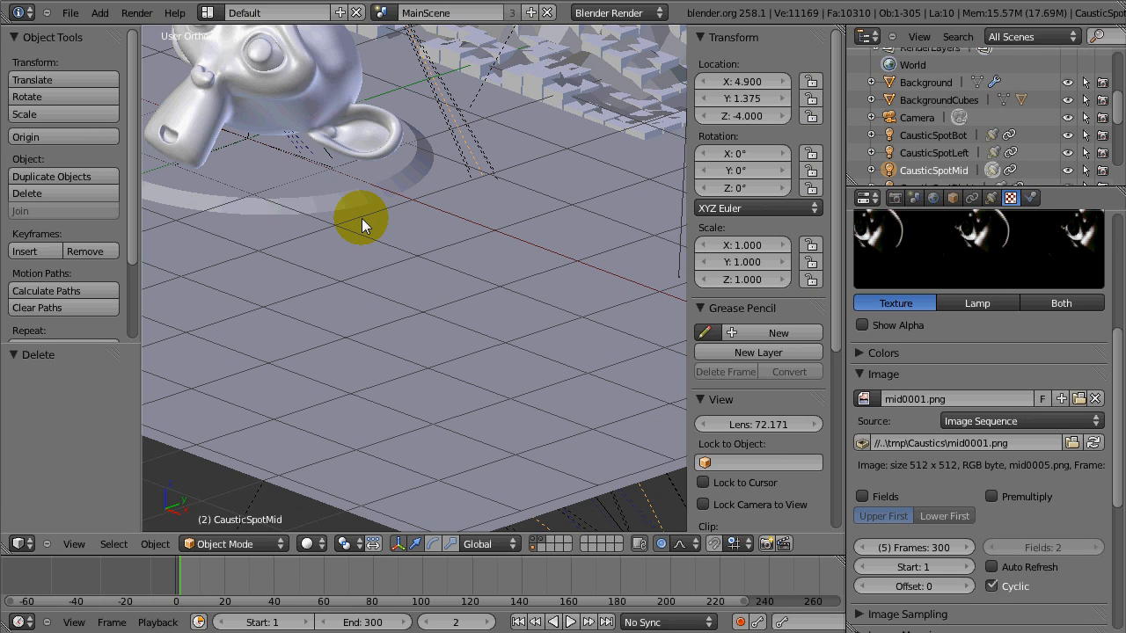
pyautogui.moveTo(436, 234)
pyautogui.mouseDown(button='middle')
pyautogui.moveTo(430, 189)
pyautogui.moveTo(335, 100)
pyautogui.moveTo(485, 290)
pyautogui.moveTo(444, 233)
pyautogui.moveTo(457, 316)
pyautogui.mouseUp(button='middle')
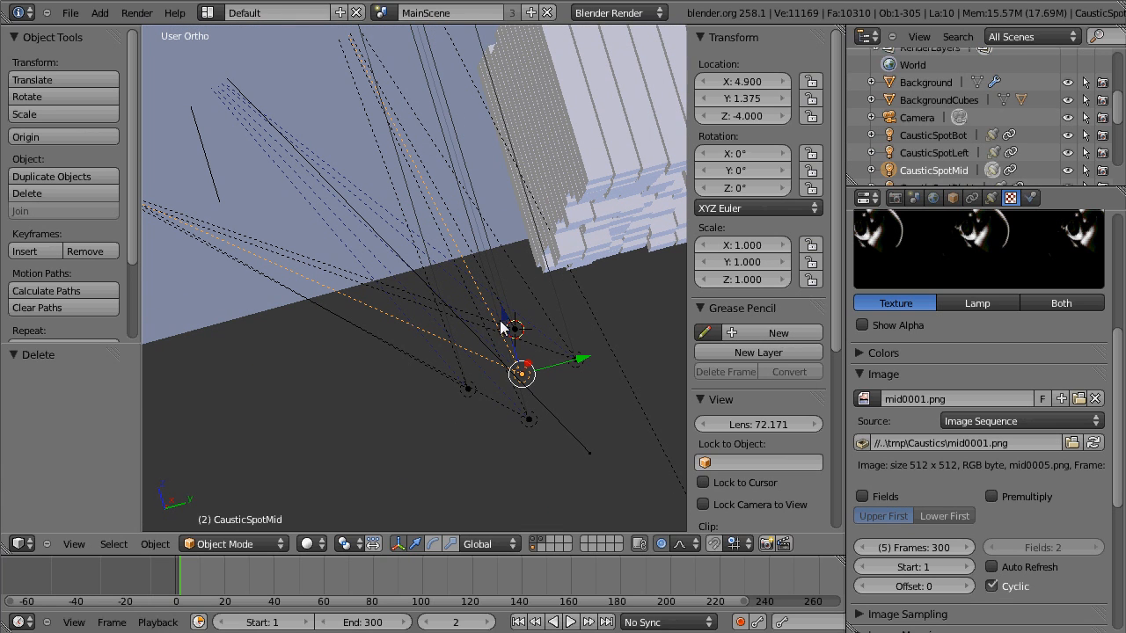
# Switch from MainScene to the CausticsBot scene via the scene browser
pyautogui.click(382, 12)
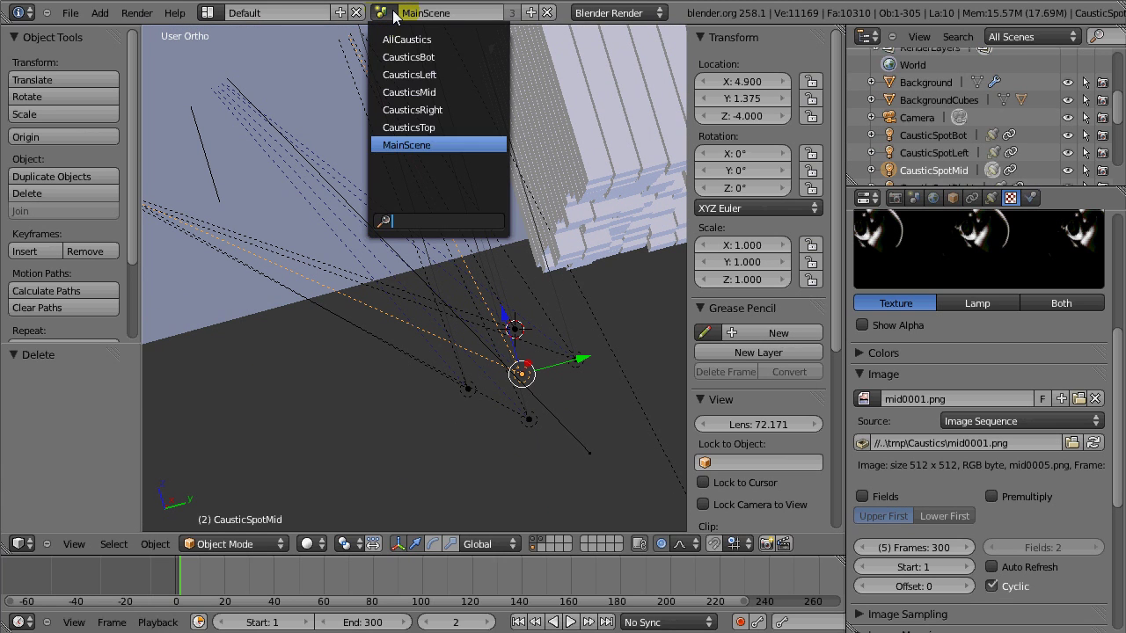
pyautogui.click(431, 56)
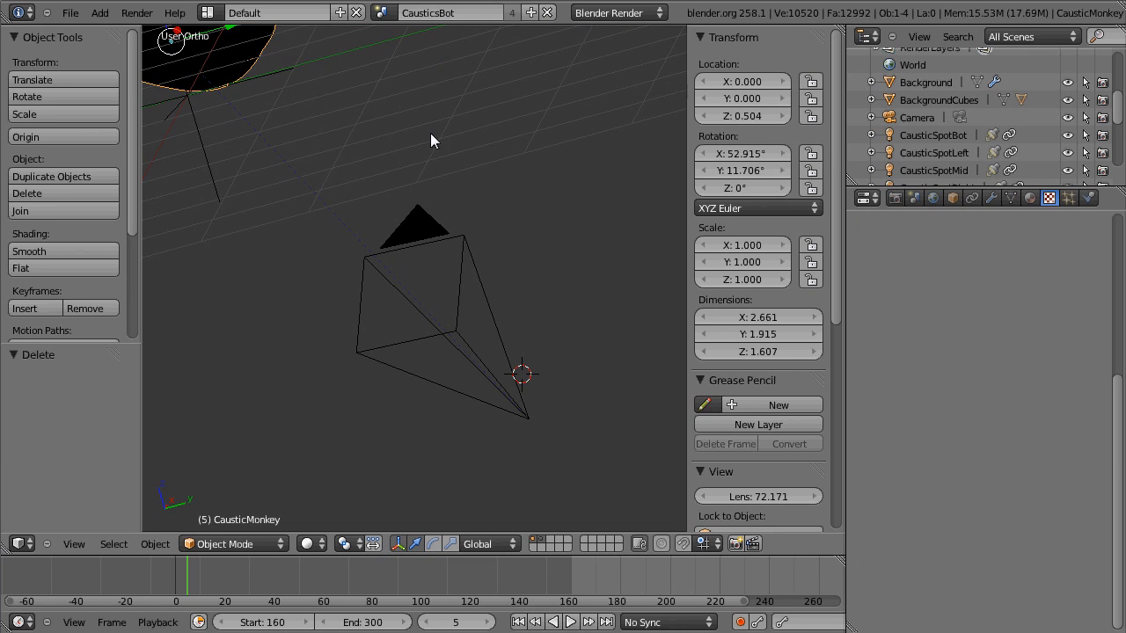
pyautogui.scroll(-2, 435, 150)
pyautogui.scroll(-2, 453, 181)
pyautogui.scroll(-2, 453, 198)
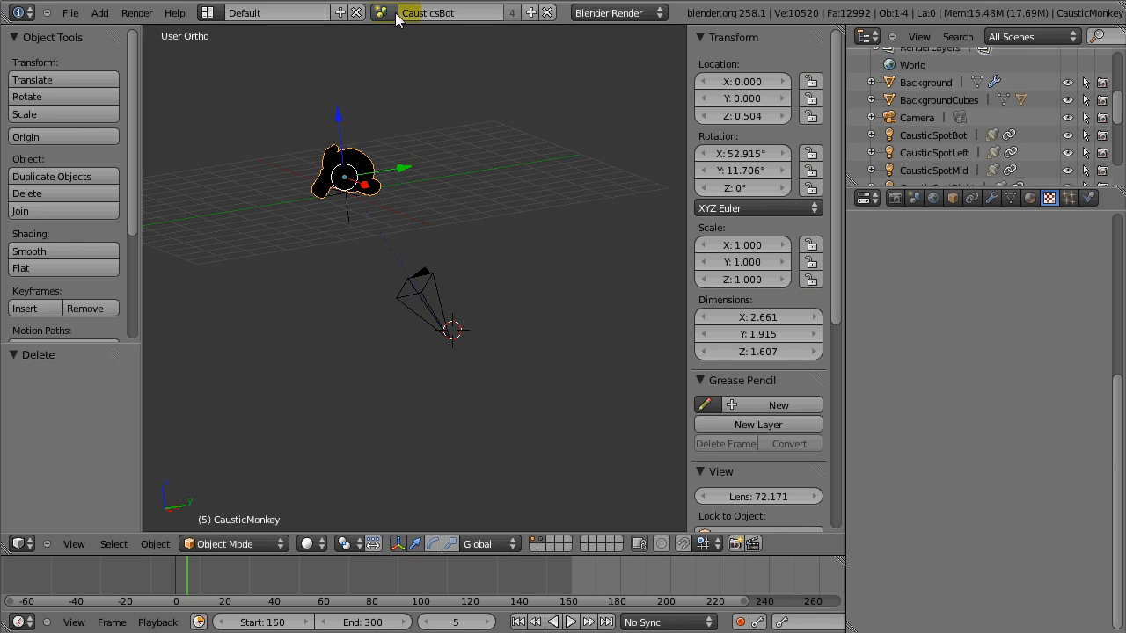
# Switch to MainScene and orbit around the monkey stage and caustic spot lamps
pyautogui.click(383, 12)
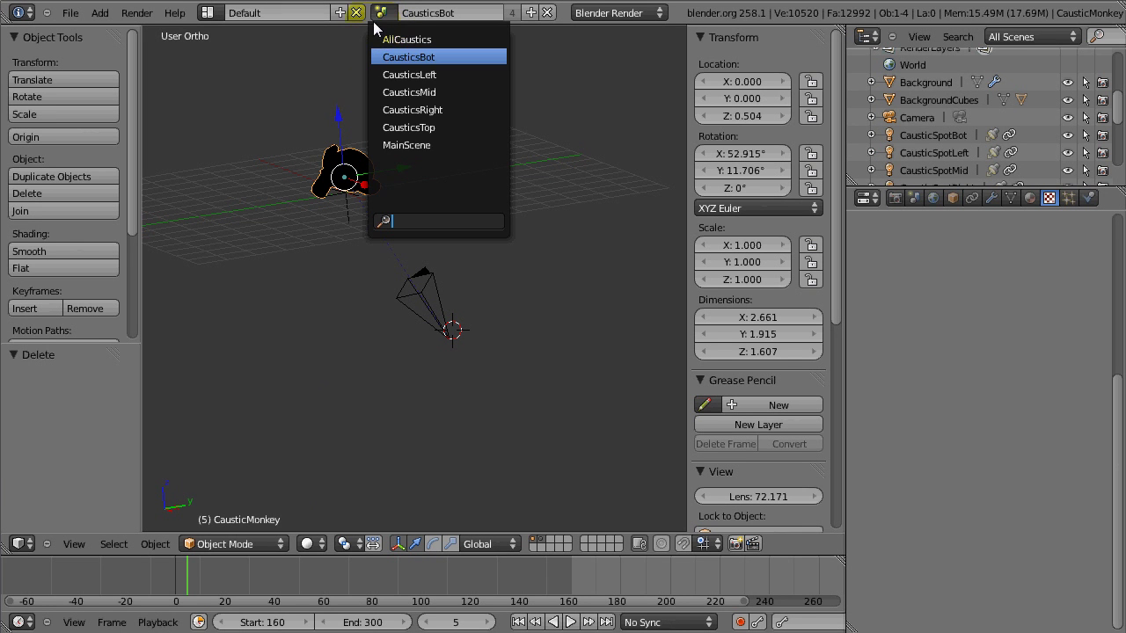
pyautogui.click(410, 146)
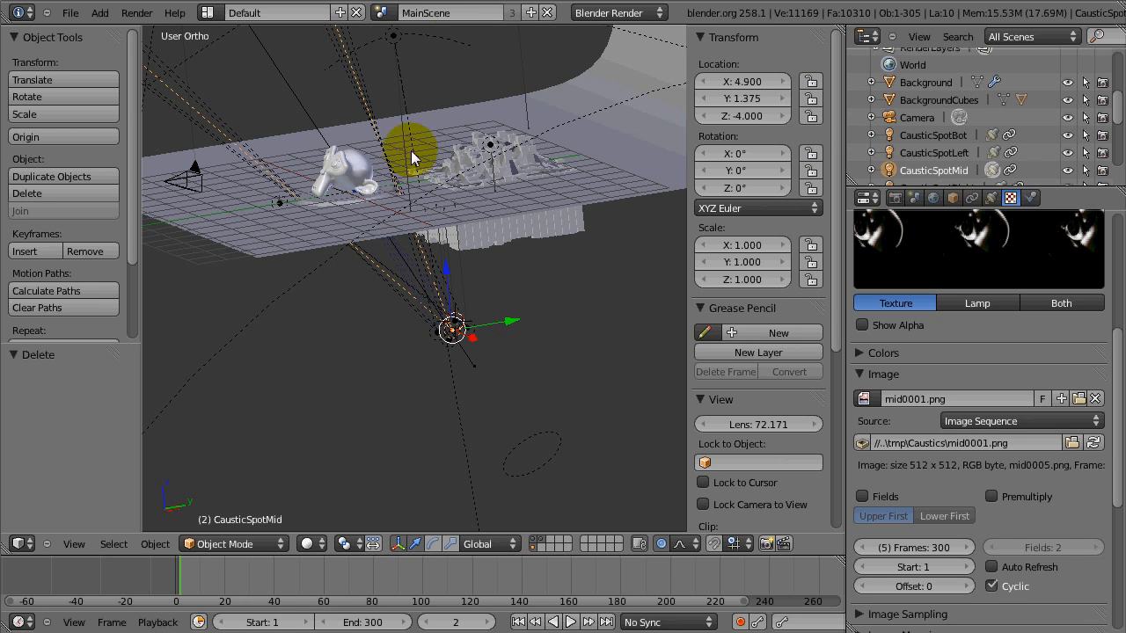
pyautogui.moveTo(390, 303)
pyautogui.mouseDown(button='middle')
pyautogui.moveTo(452, 332)
pyautogui.moveTo(473, 320)
pyautogui.moveTo(370, 327)
pyautogui.moveTo(426, 396)
pyautogui.moveTo(426, 327)
pyautogui.moveTo(500, 406)
pyautogui.moveTo(516, 238)
pyautogui.moveTo(520, 317)
pyautogui.moveTo(494, 246)
pyautogui.moveTo(378, 317)
pyautogui.moveTo(403, 330)
pyautogui.mouseUp(button='middle')
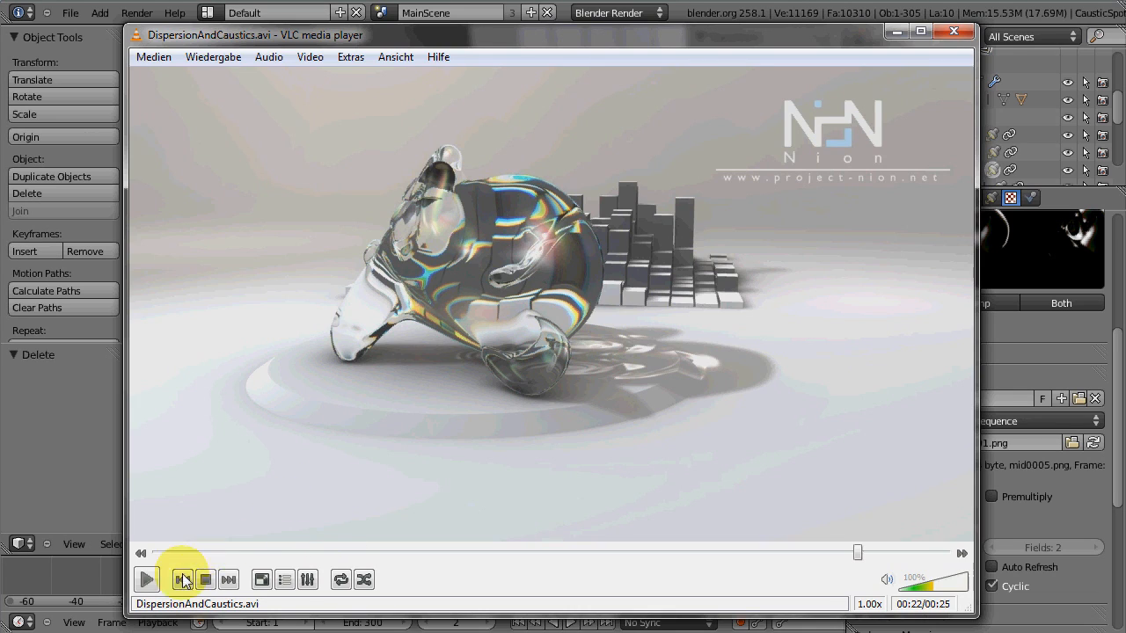
# Replay and pause DispersionAndCaustics.avi, scrubbing it back to about 00:06
pyautogui.click(566, 553)
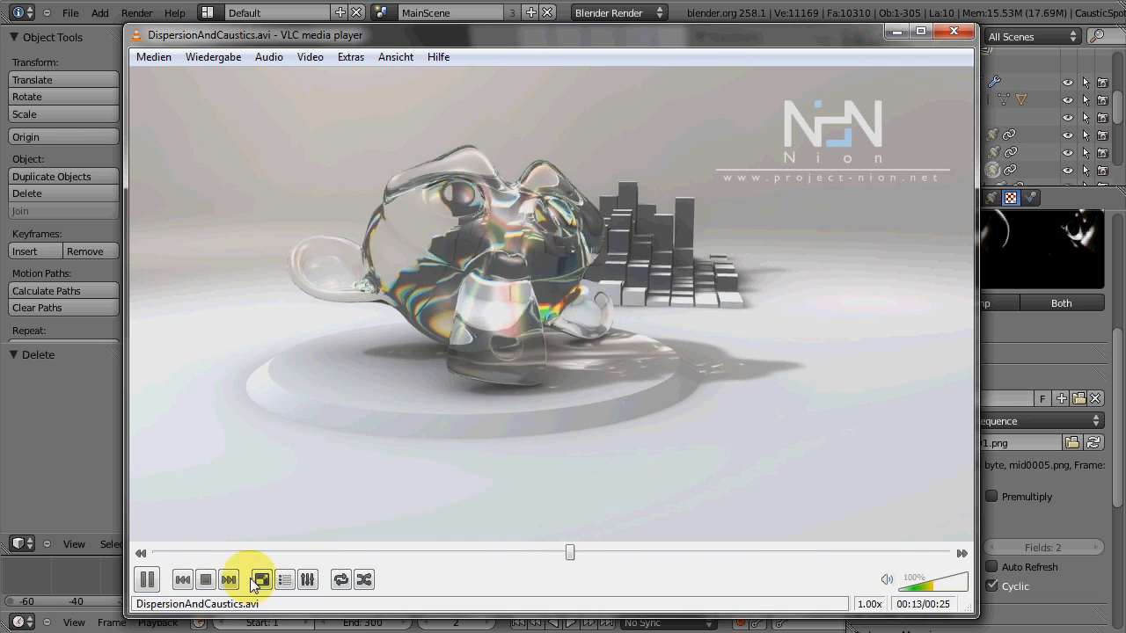
pyautogui.click(146, 579)
pyautogui.moveTo(600, 552); pyautogui.dragTo(464, 554)
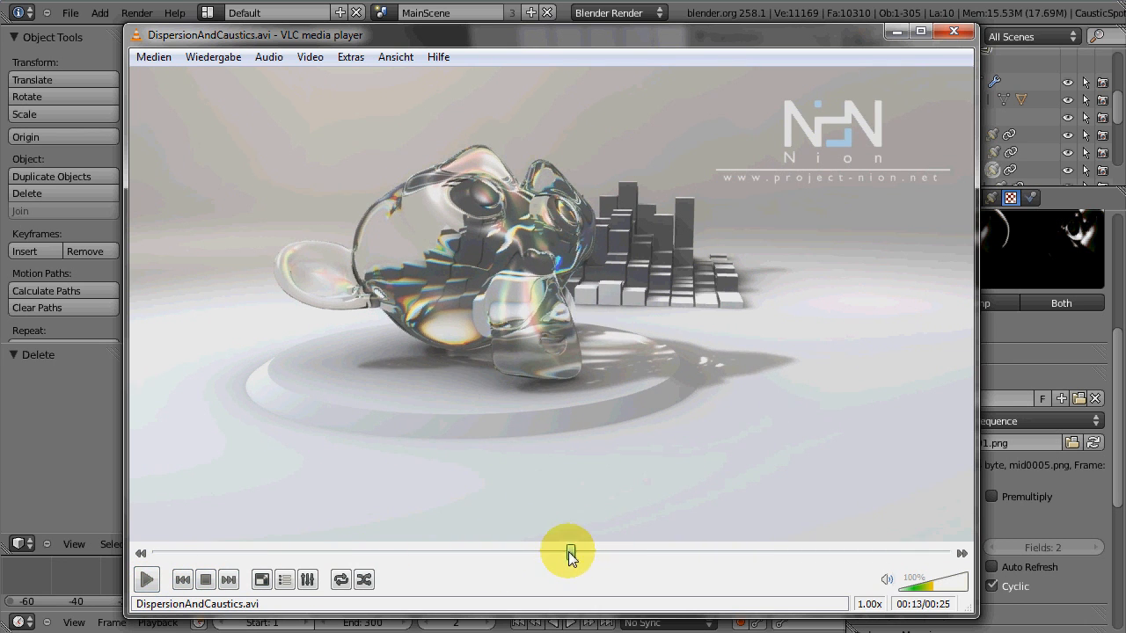
pyautogui.click(351, 552)
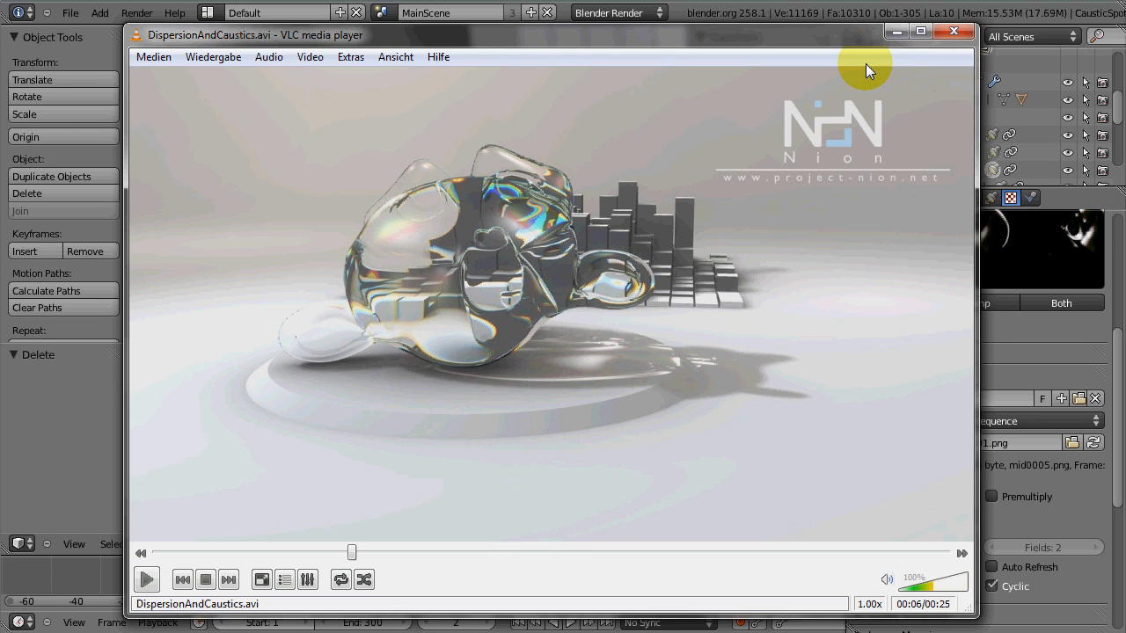
# Minimize VLC, switch to the AllCaustics scene and the Compositing screen layout
pyautogui.click(897, 31)
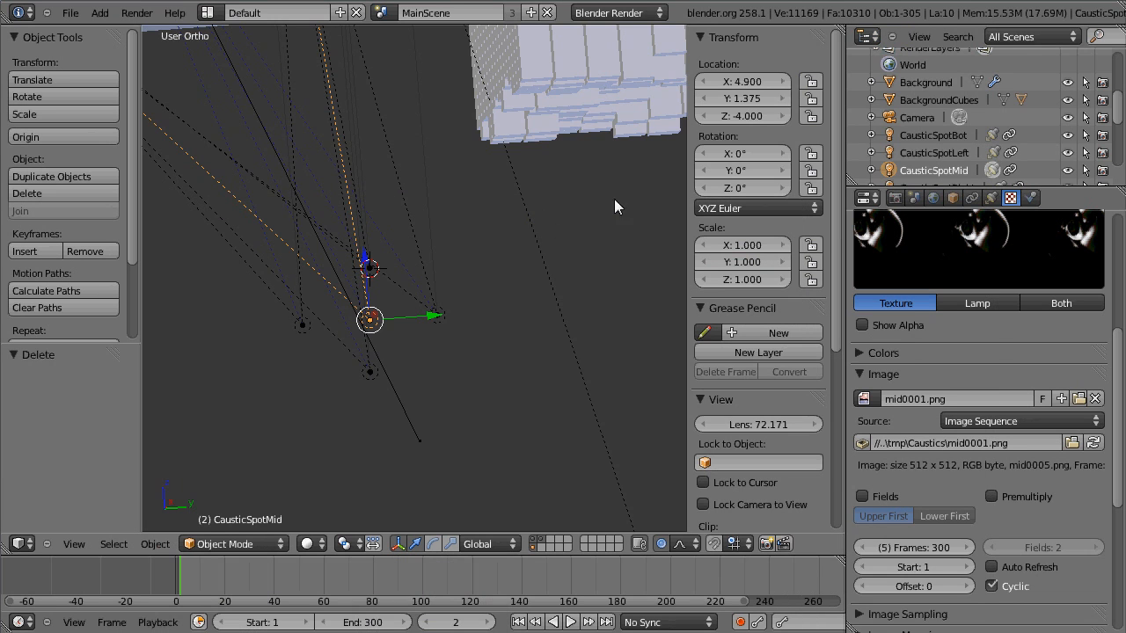
pyautogui.moveTo(484, 283)
pyautogui.mouseDown(button='middle')
pyautogui.moveTo(573, 258)
pyautogui.moveTo(495, 272)
pyautogui.moveTo(520, 271)
pyautogui.moveTo(513, 231)
pyautogui.mouseUp(button='middle')
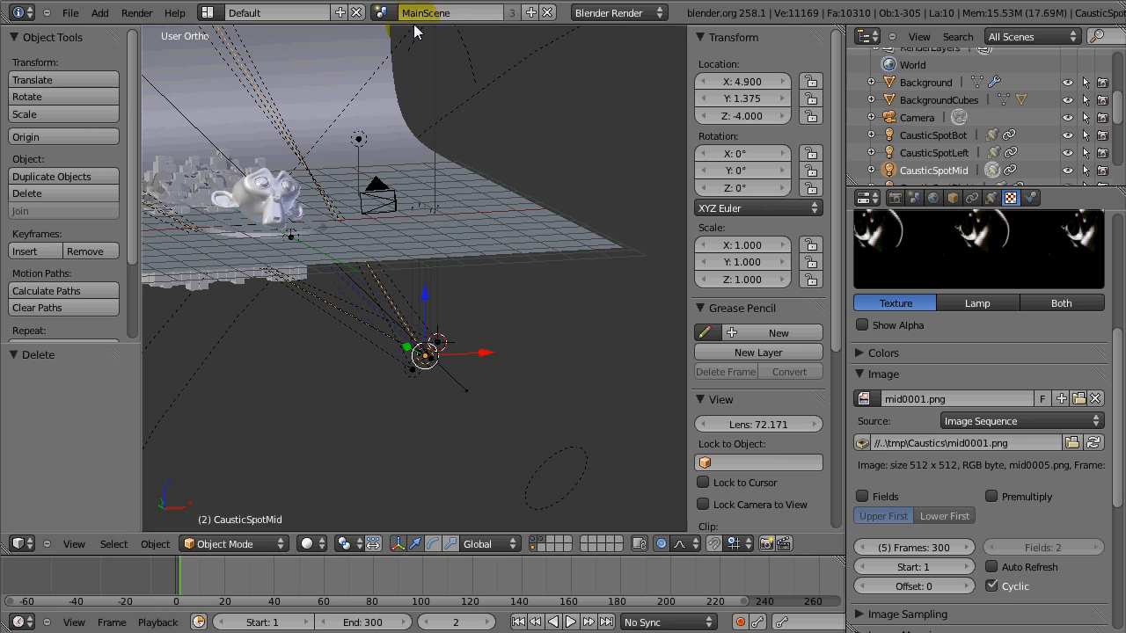
pyautogui.click(381, 12)
pyautogui.click(402, 40)
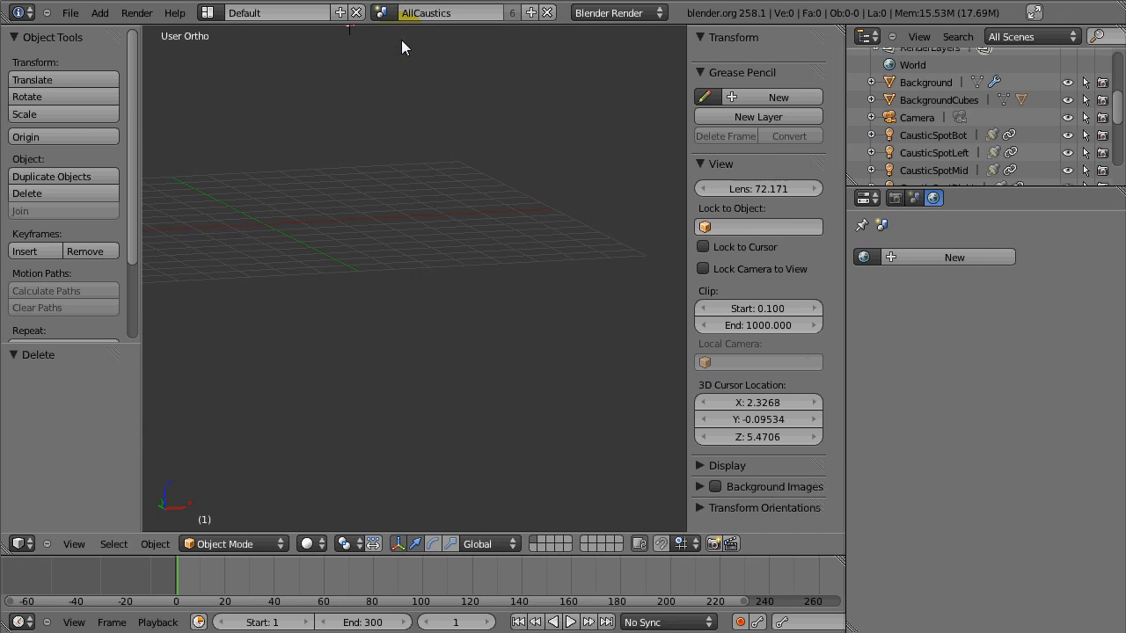
pyautogui.click(208, 12)
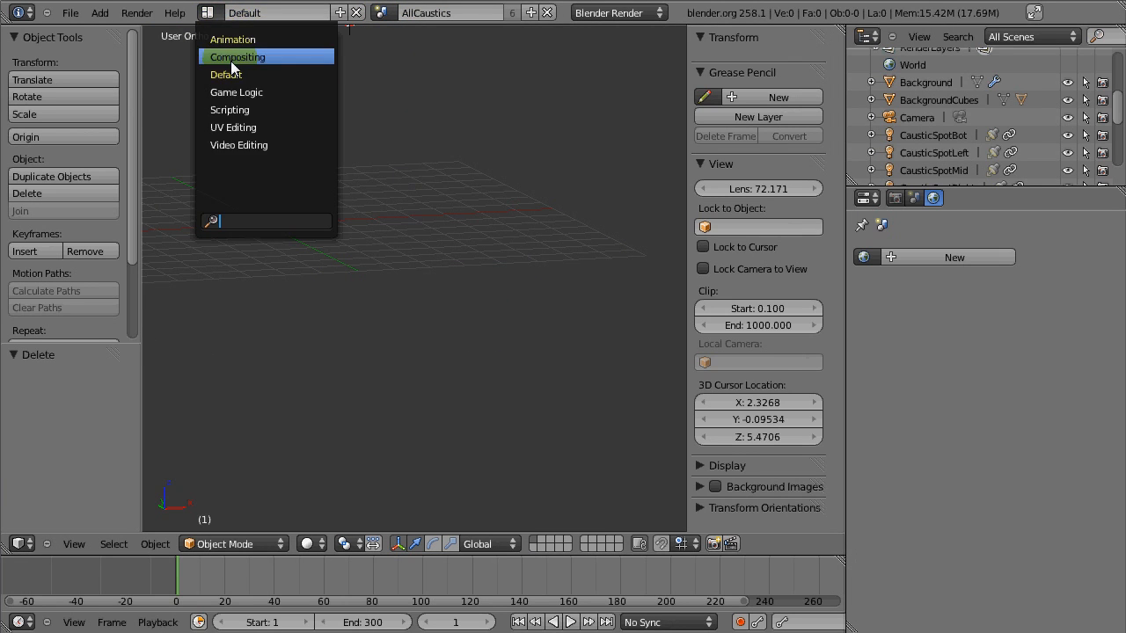
pyautogui.click(264, 53)
# Inspect the AllCaustics node tree writing PNG File Outputs, then view MainScene's compositor
pyautogui.click(381, 13)
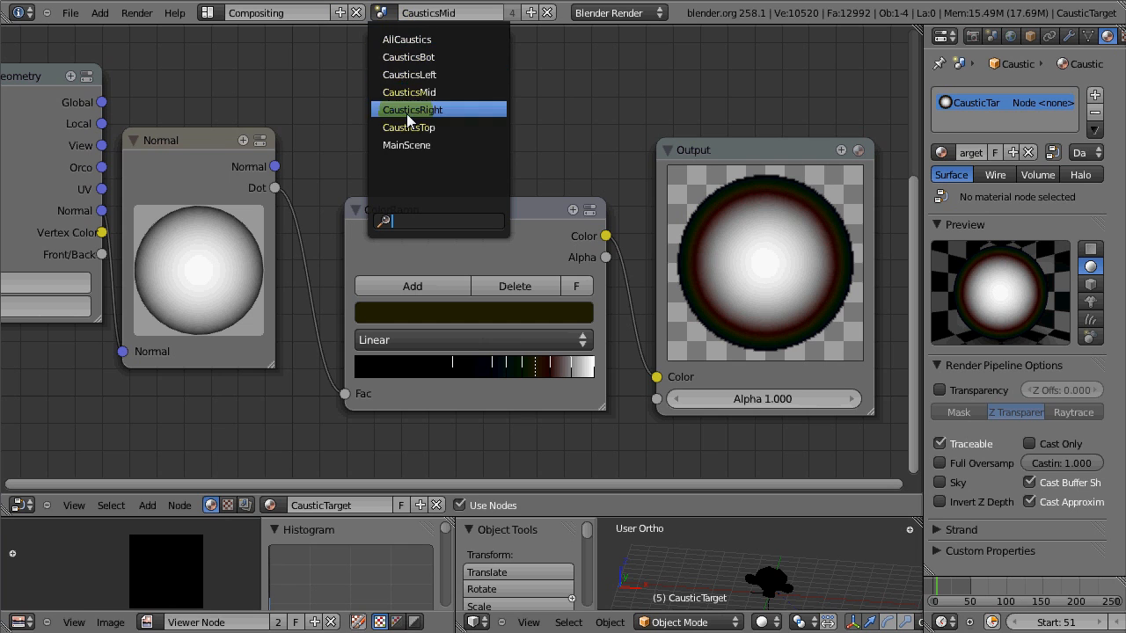
pyautogui.click(409, 40)
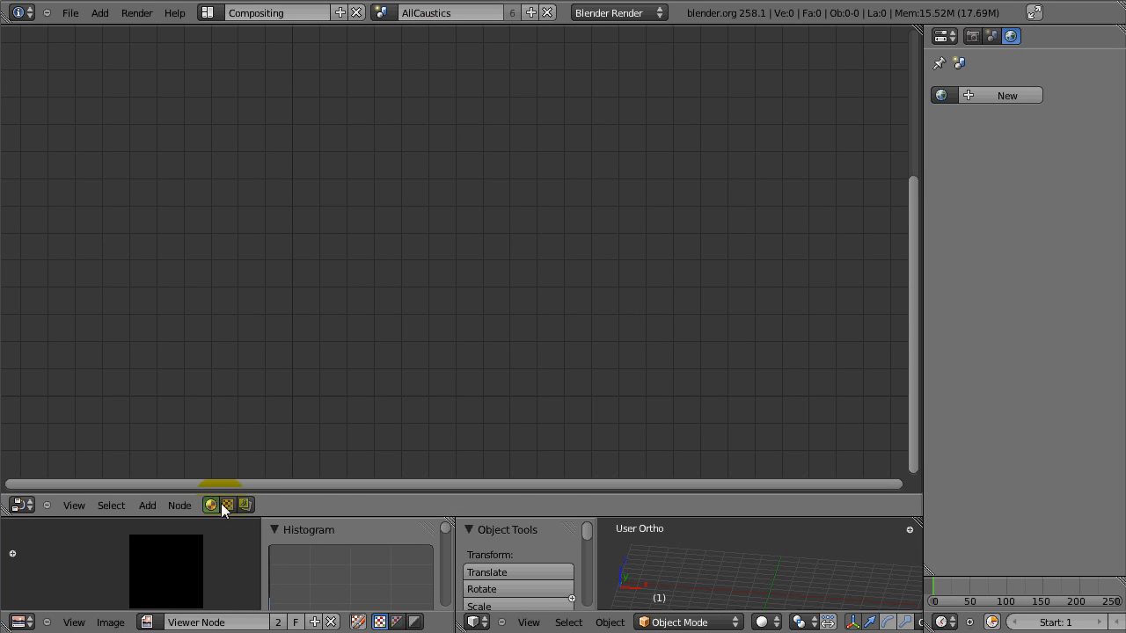
pyautogui.click(245, 505)
pyautogui.scroll(-2, 410, 297)
pyautogui.scroll(-2, 446, 301)
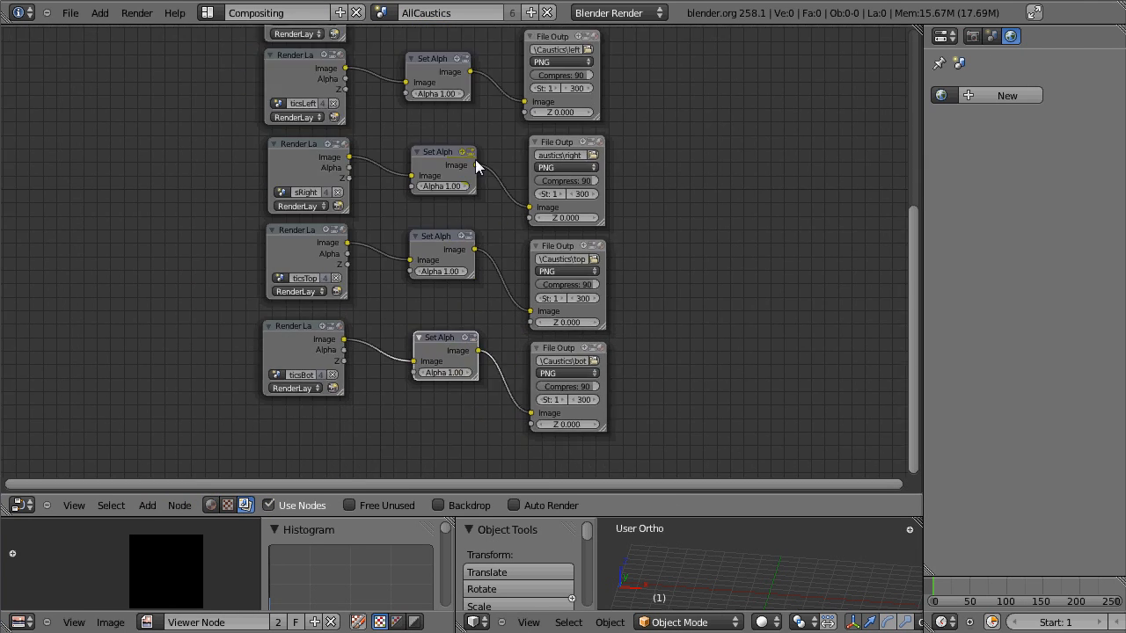
pyautogui.moveTo(475, 167)
pyautogui.mouseDown(button='middle')
pyautogui.moveTo(449, 199)
pyautogui.moveTo(437, 251)
pyautogui.mouseUp(button='middle')
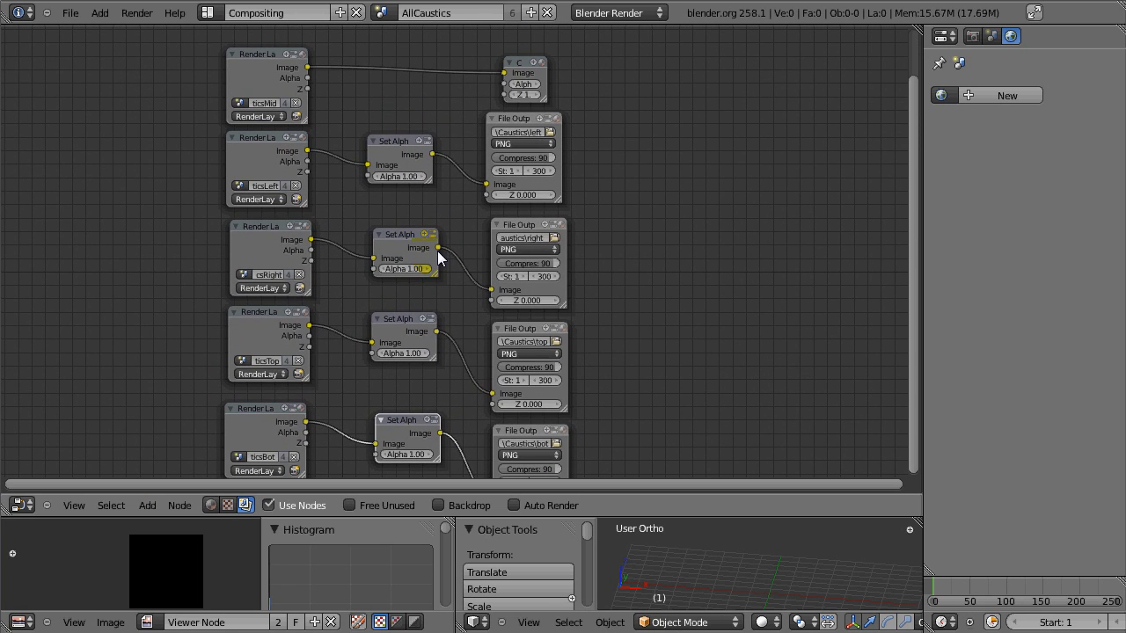
pyautogui.click(972, 37)
pyautogui.click(383, 12)
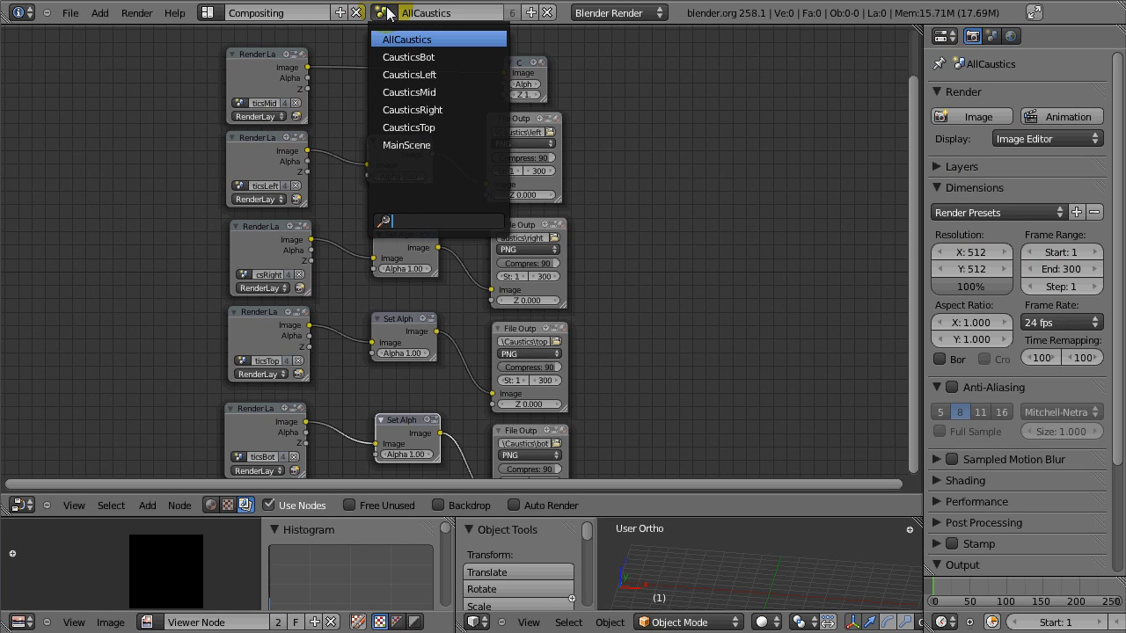
pyautogui.click(404, 145)
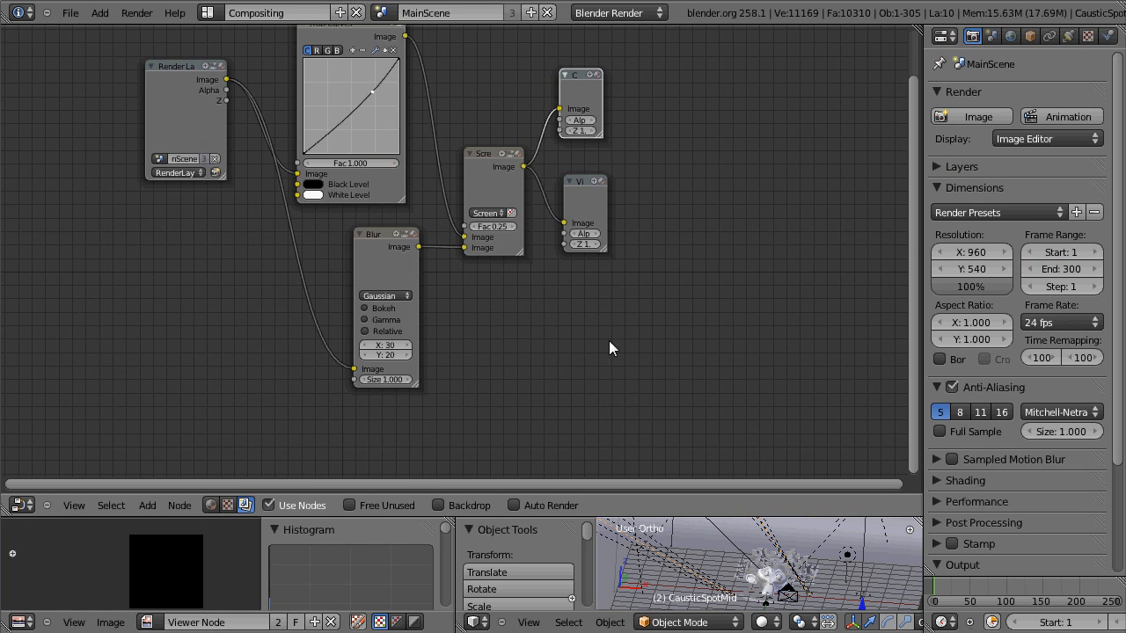
# Return to the Default layout in MainScene and orbit around the monkey and lamps
pyautogui.click(208, 12)
pyautogui.click(235, 78)
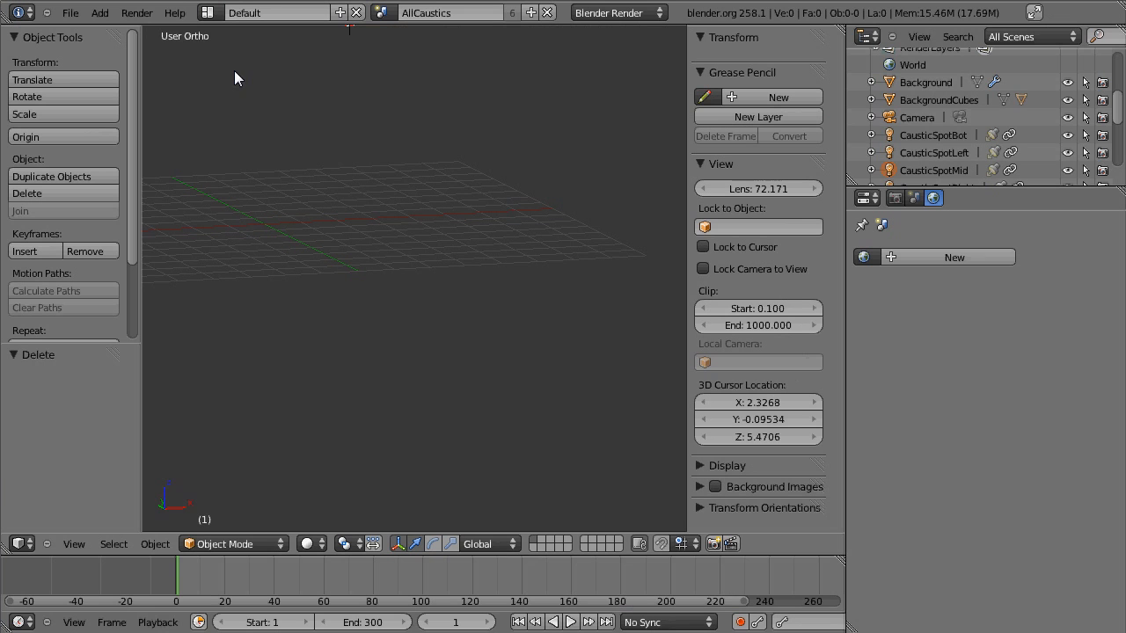
pyautogui.click(383, 13)
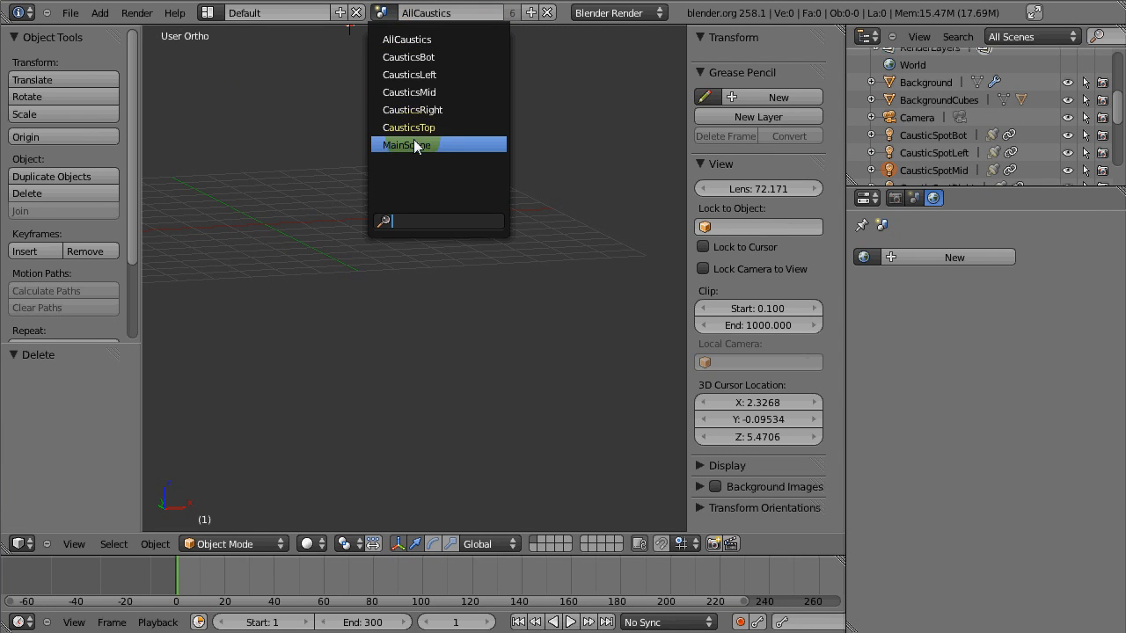
pyautogui.click(414, 145)
pyautogui.moveTo(384, 273); pyautogui.dragTo(507, 341, button='middle')
pyautogui.press('Right')
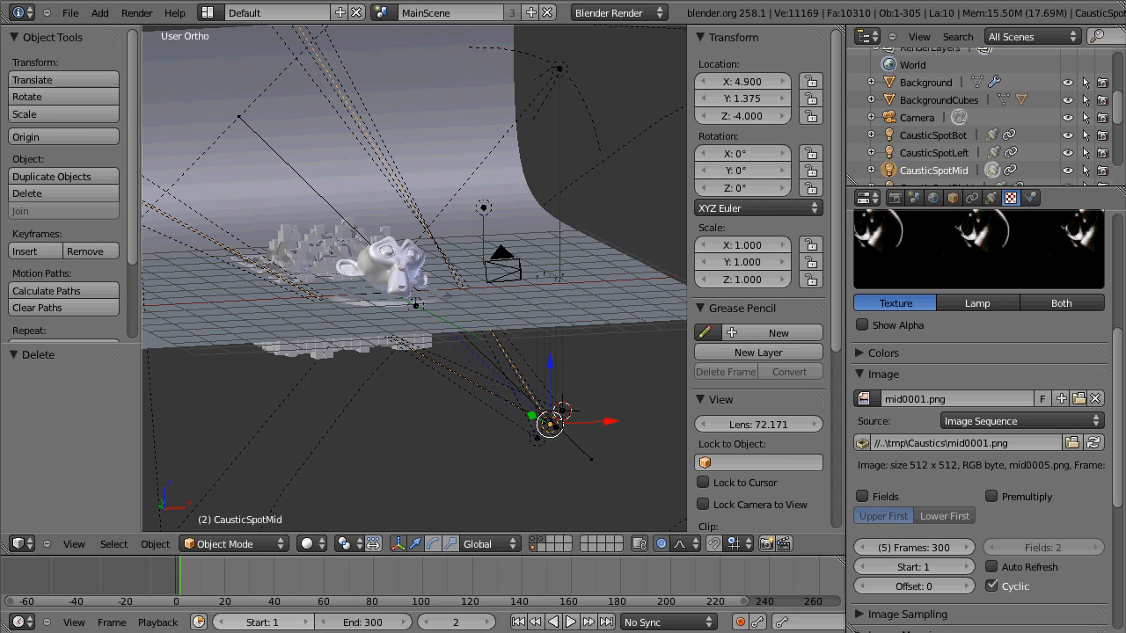